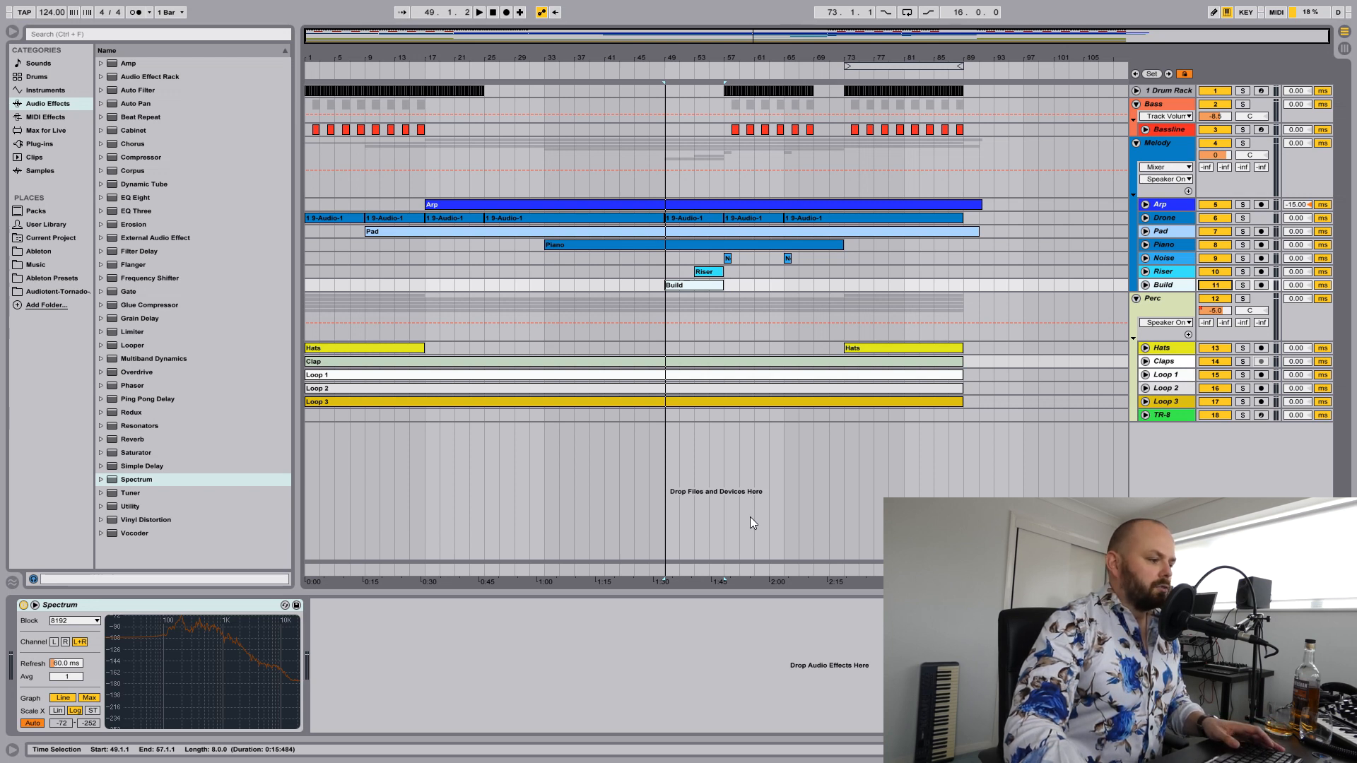
Audition the build-up before bar 57 with the Riser and Build tracks soloed, and deactivate both tracks
{"action": "key", "text": "space"}
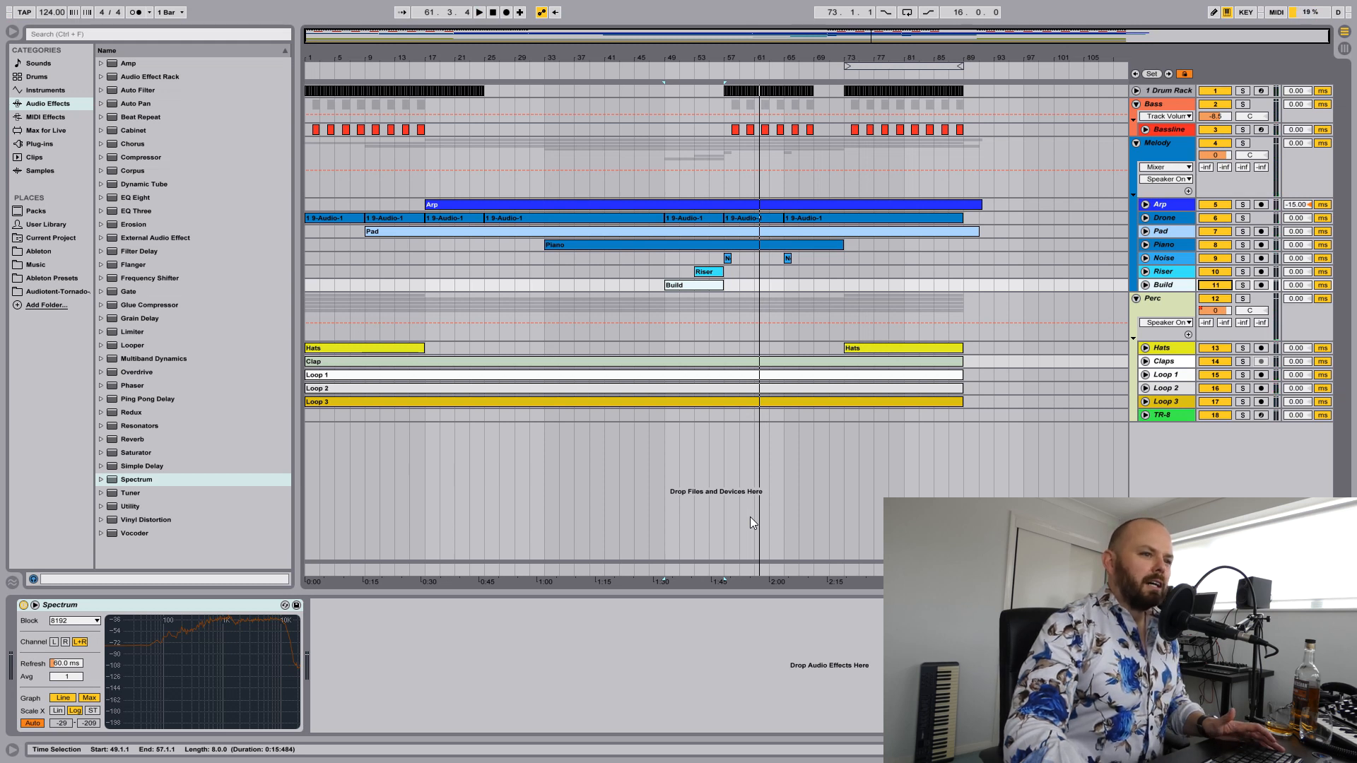
{"action": "left_click", "coordinate": [1242, 273]}
{"action": "left_click", "coordinate": [1244, 285], "text": "ctrl"}
{"action": "key", "text": "space"}
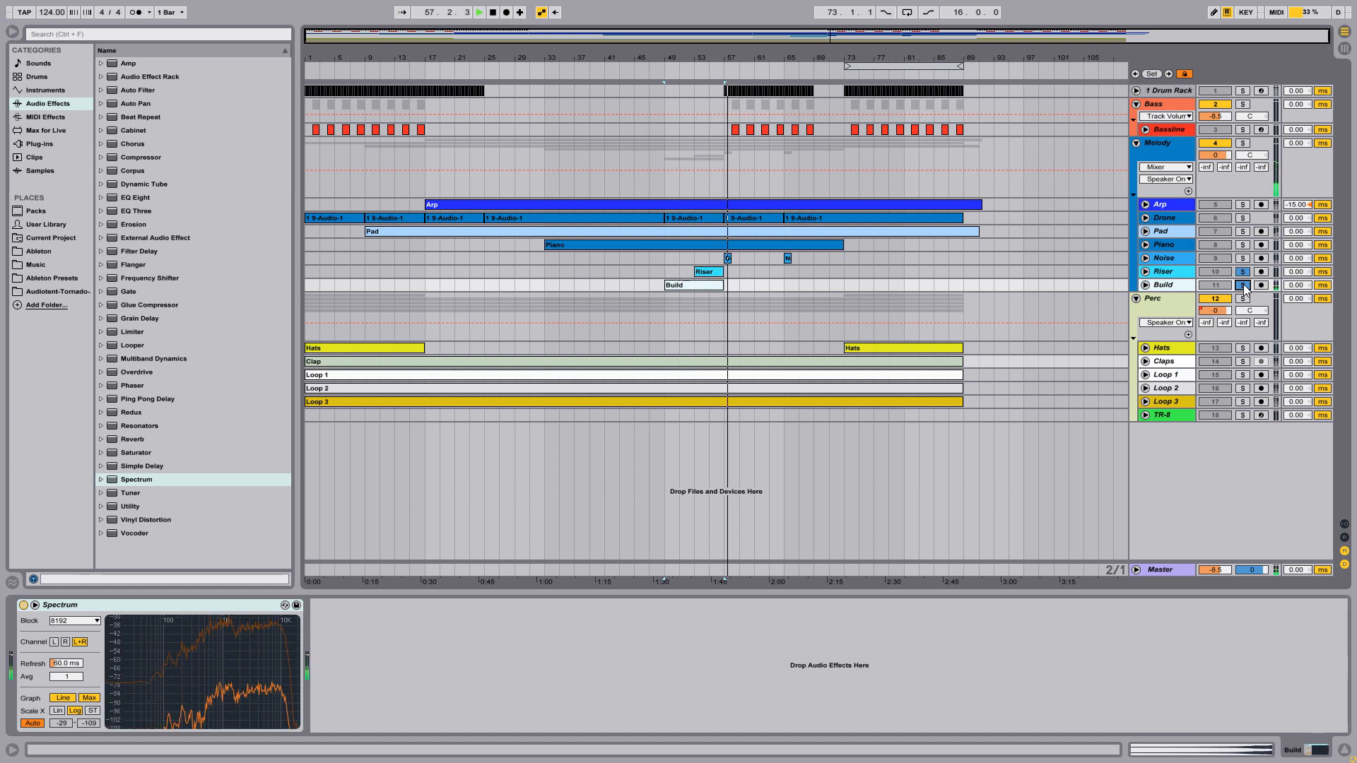
{"action": "left_click", "coordinate": [1243, 285]}
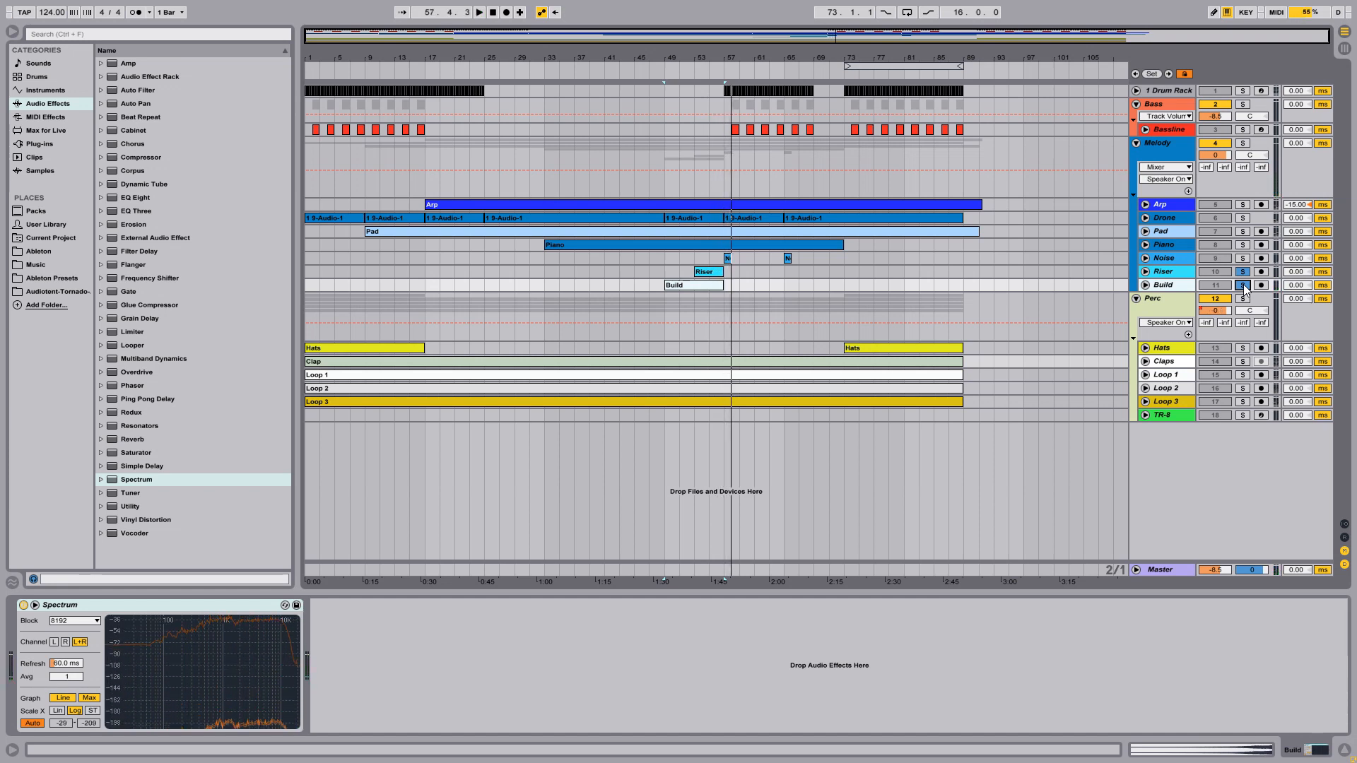
Show the return tracks and insert a new return track after D Verb
{"action": "key", "text": "ctrl+alt+r"}
{"action": "right_click", "coordinate": [1160, 553]}
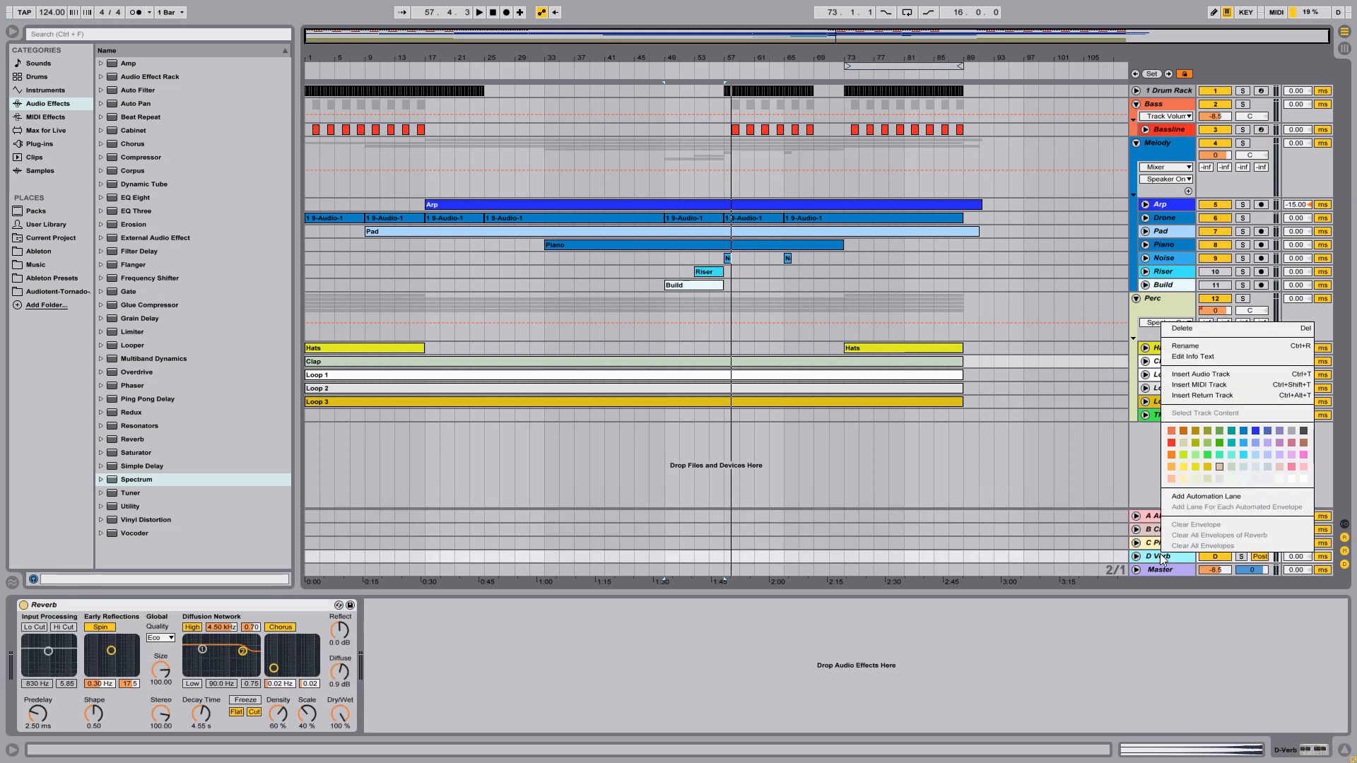
{"action": "left_click", "coordinate": [1227, 391]}
{"action": "key", "text": "ctrl+alt+t"}
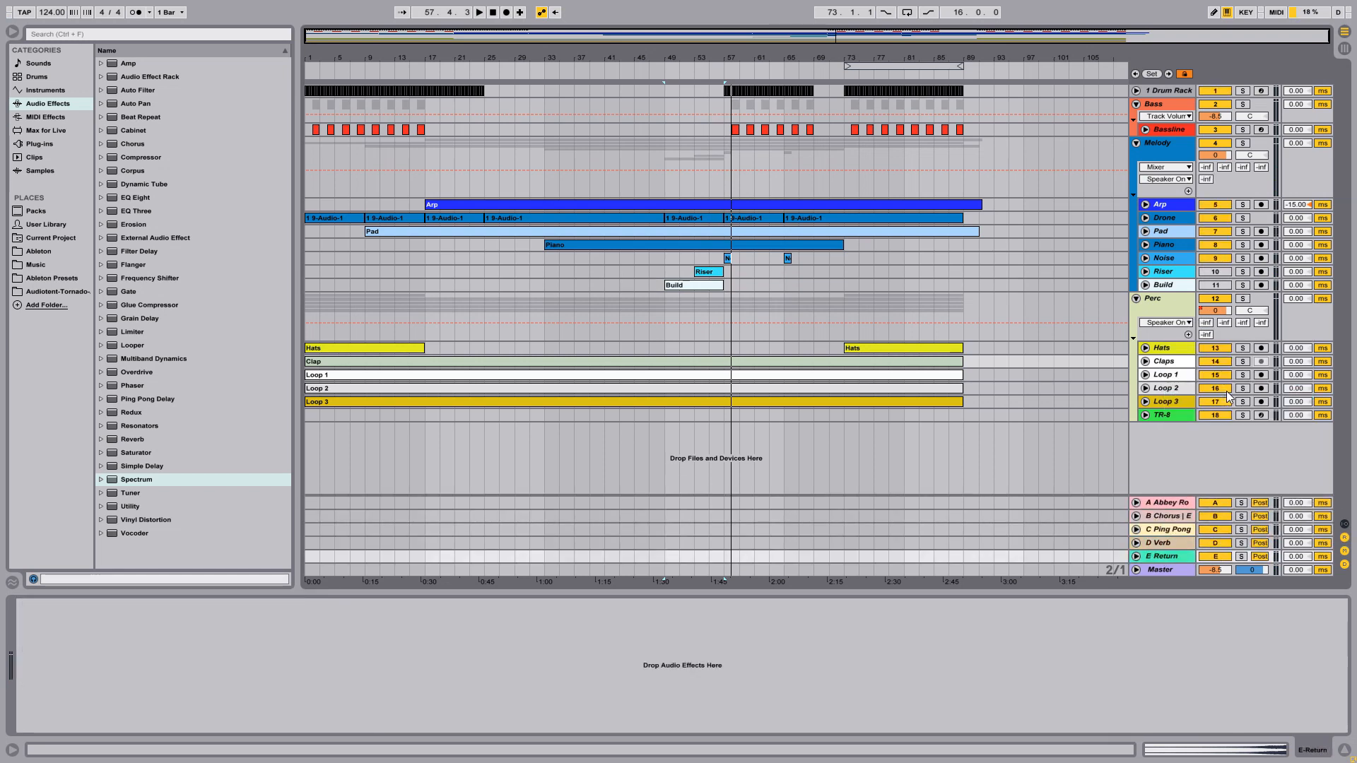
Load an Audio Effect Rack with visible macros on the new return track and place Ping Pong Delay and Reverb inside it
{"action": "left_click_drag", "start_coordinate": [118, 76], "coordinate": [179, 625]}
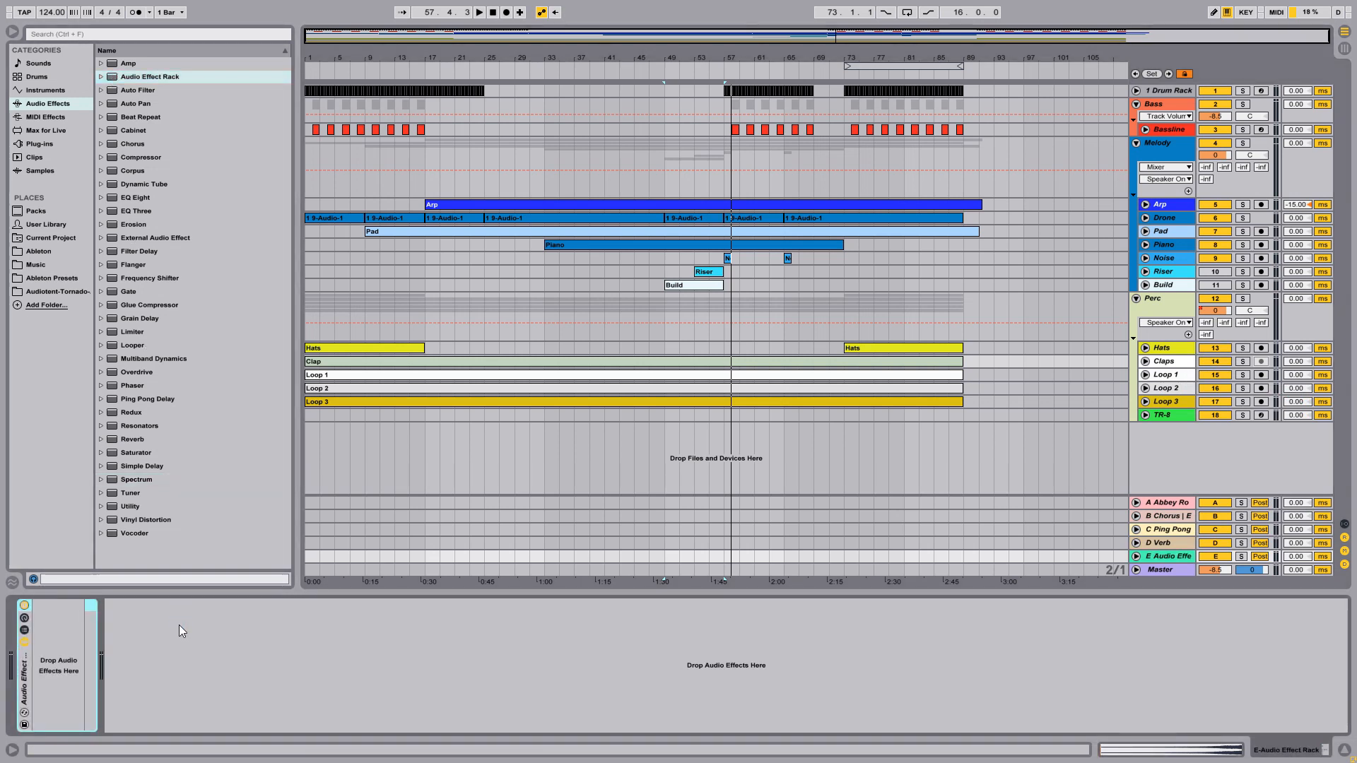
{"action": "left_click", "coordinate": [24, 618]}
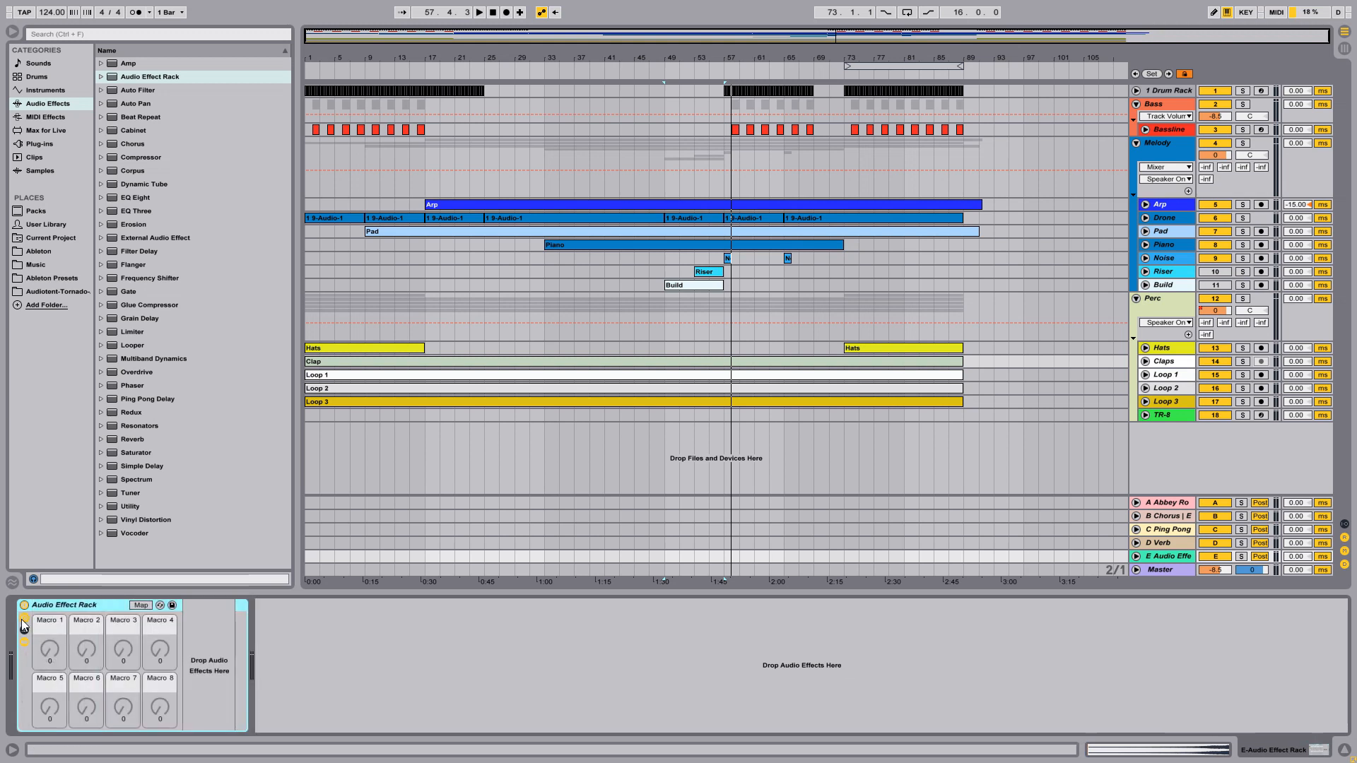
{"action": "left_click_drag", "start_coordinate": [116, 397], "coordinate": [188, 621]}
{"action": "left_click_drag", "start_coordinate": [118, 441], "coordinate": [242, 628]}
Turn off the Reverb's Hi Cut and set its quality to High, Decay Time to 16.1 s and Diffuse level to 2.0 dB
{"action": "left_click", "coordinate": [309, 627]}
{"action": "left_click", "coordinate": [405, 638]}
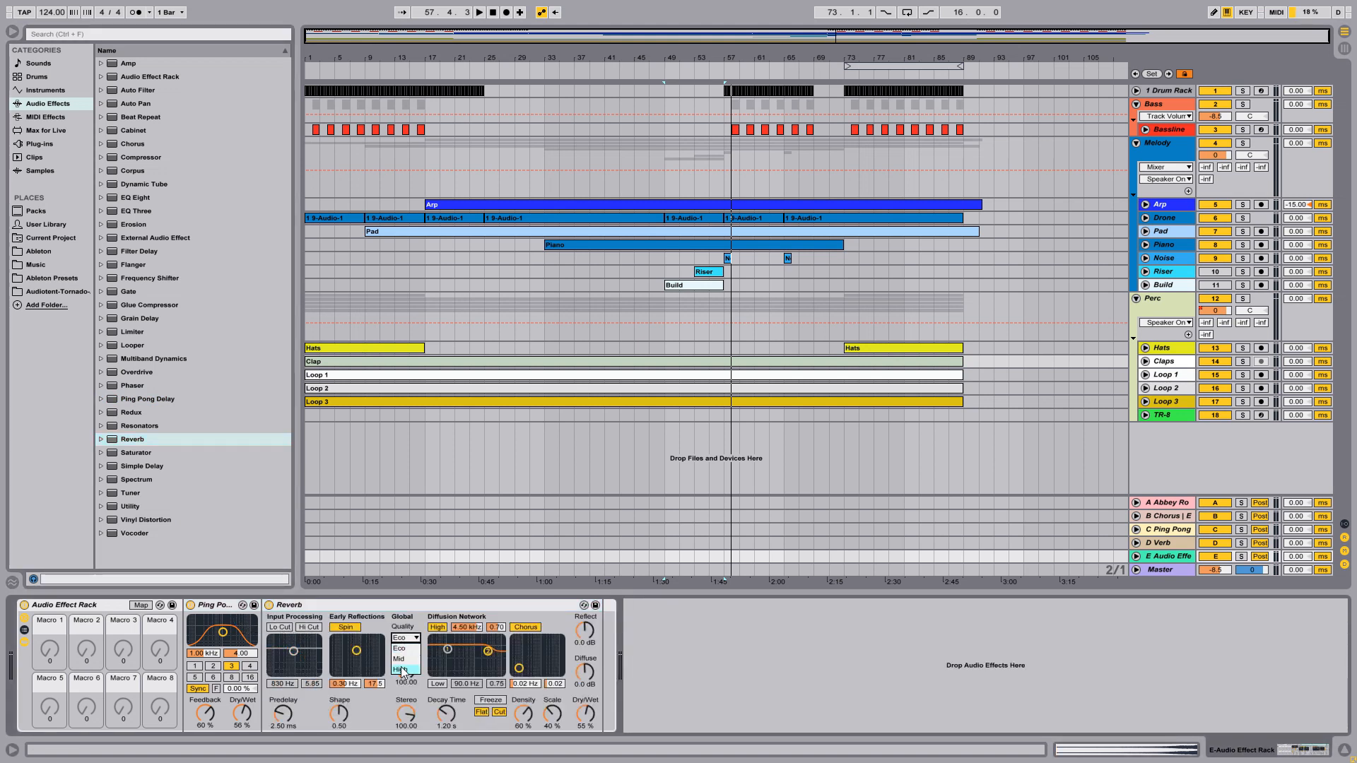
{"action": "left_click", "coordinate": [402, 670]}
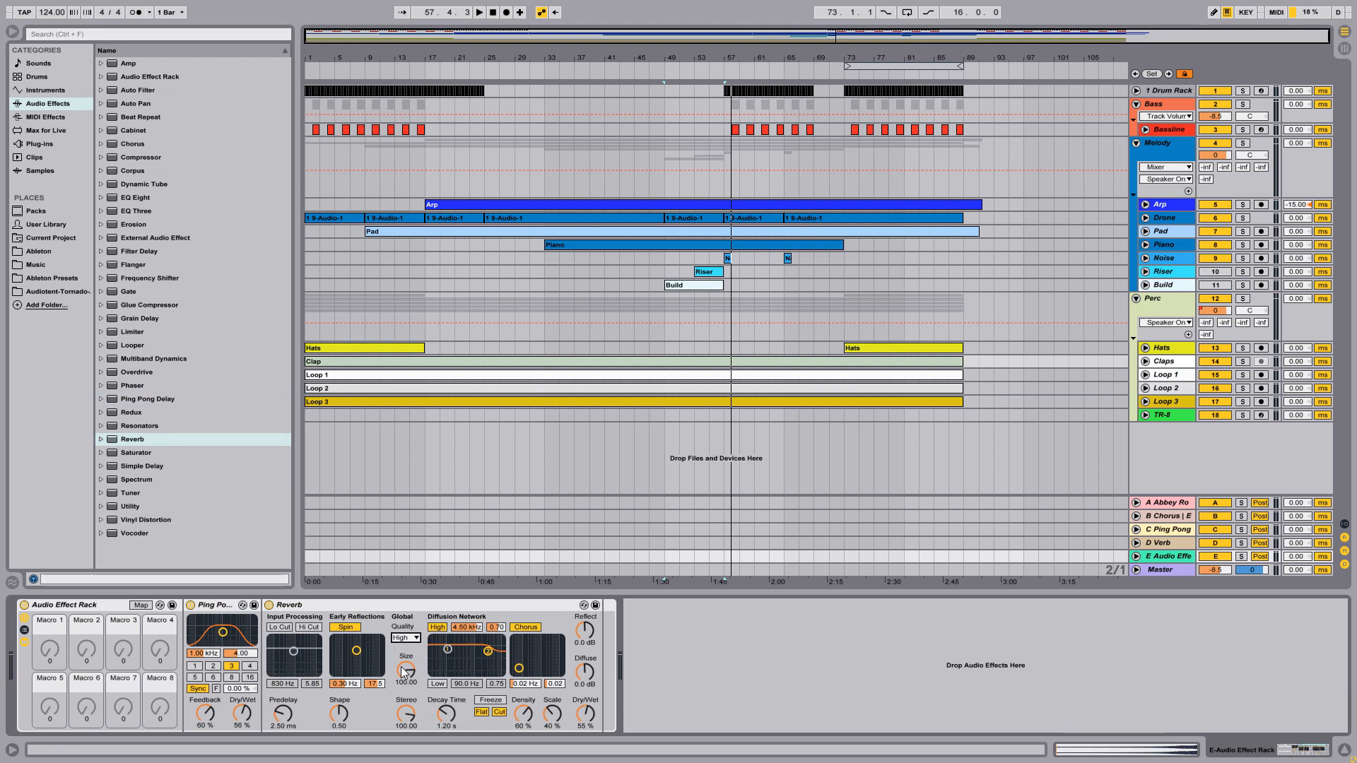
{"action": "left_click_drag", "start_coordinate": [447, 714], "coordinate": [447, 689]}
{"action": "left_click_drag", "start_coordinate": [584, 671], "coordinate": [584, 669]}
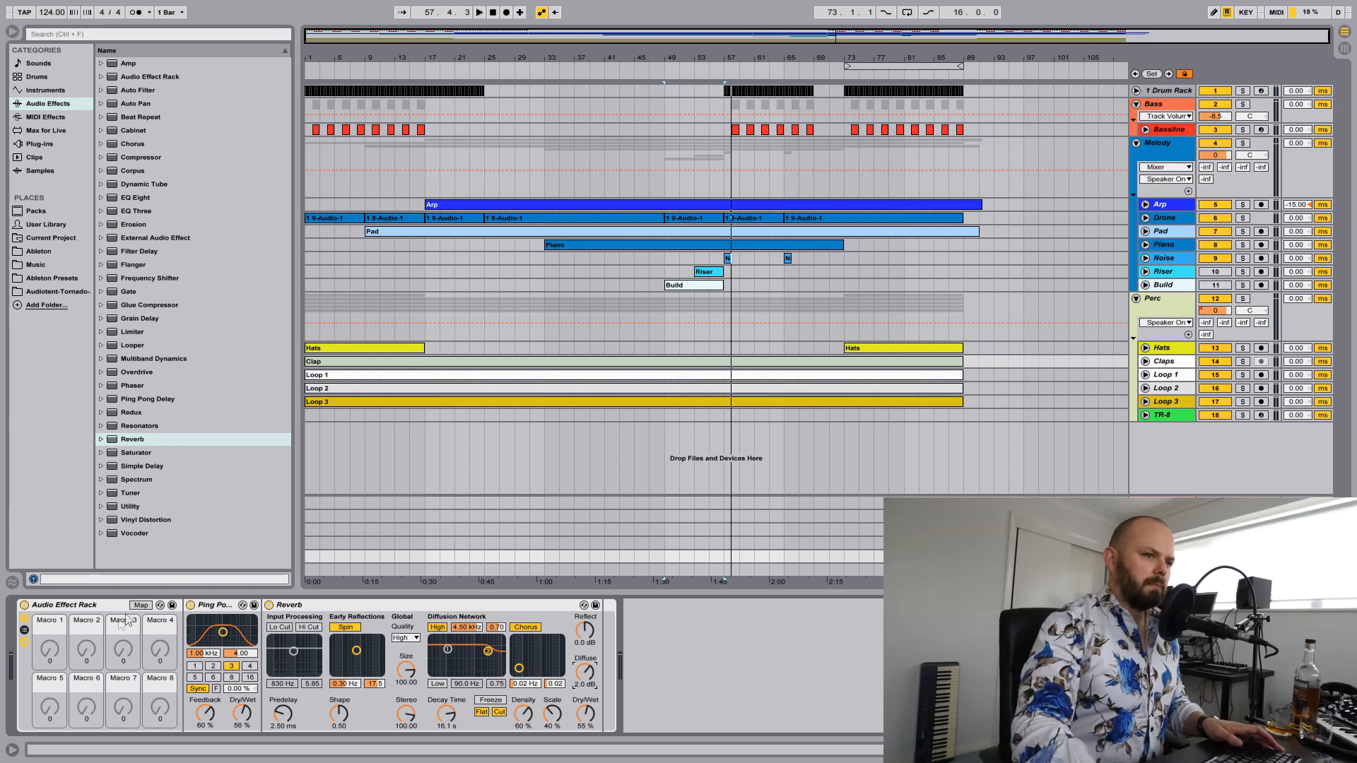
Map the Dry/Wet of both Ping Pong Delay and Reverb to Macro 1, limiting the Reverb mapping's maximum to 81 %
{"action": "left_click", "coordinate": [140, 605]}
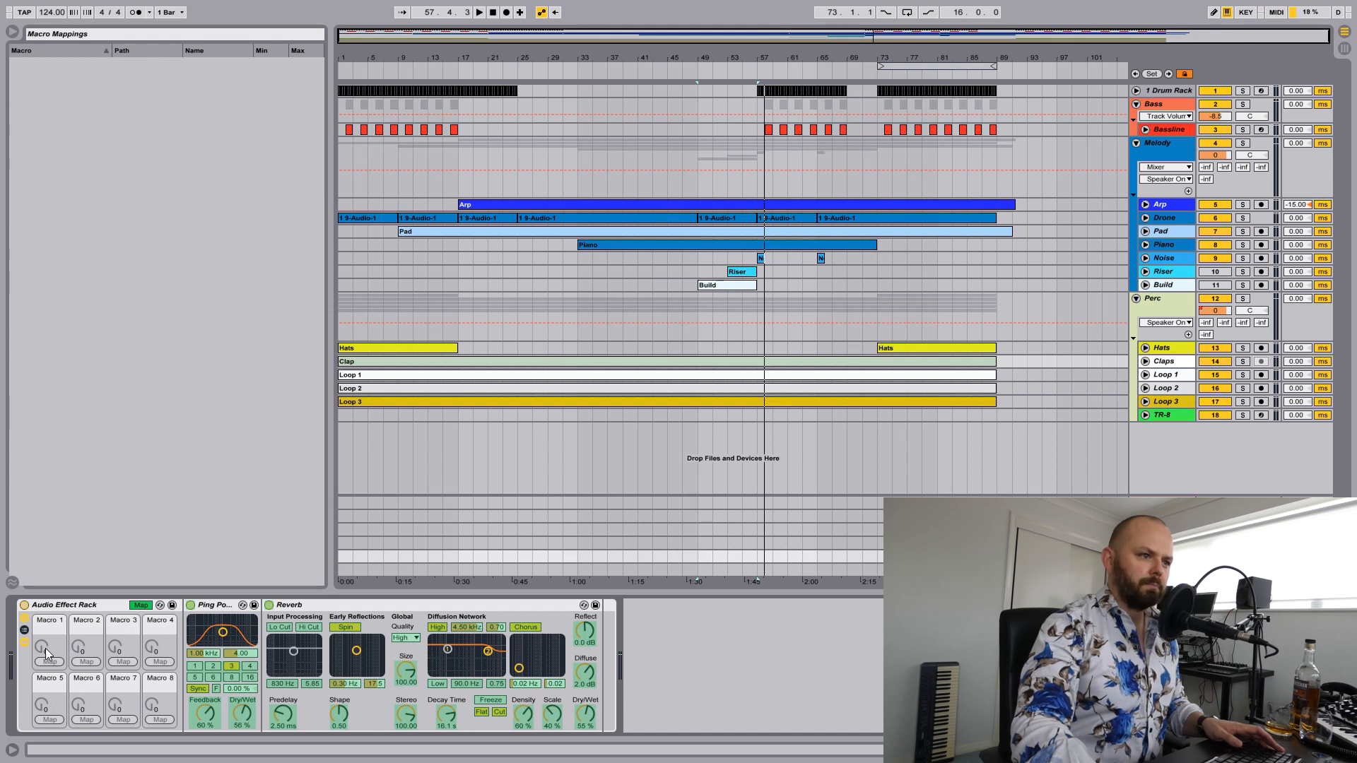
{"action": "left_click", "coordinate": [226, 713]}
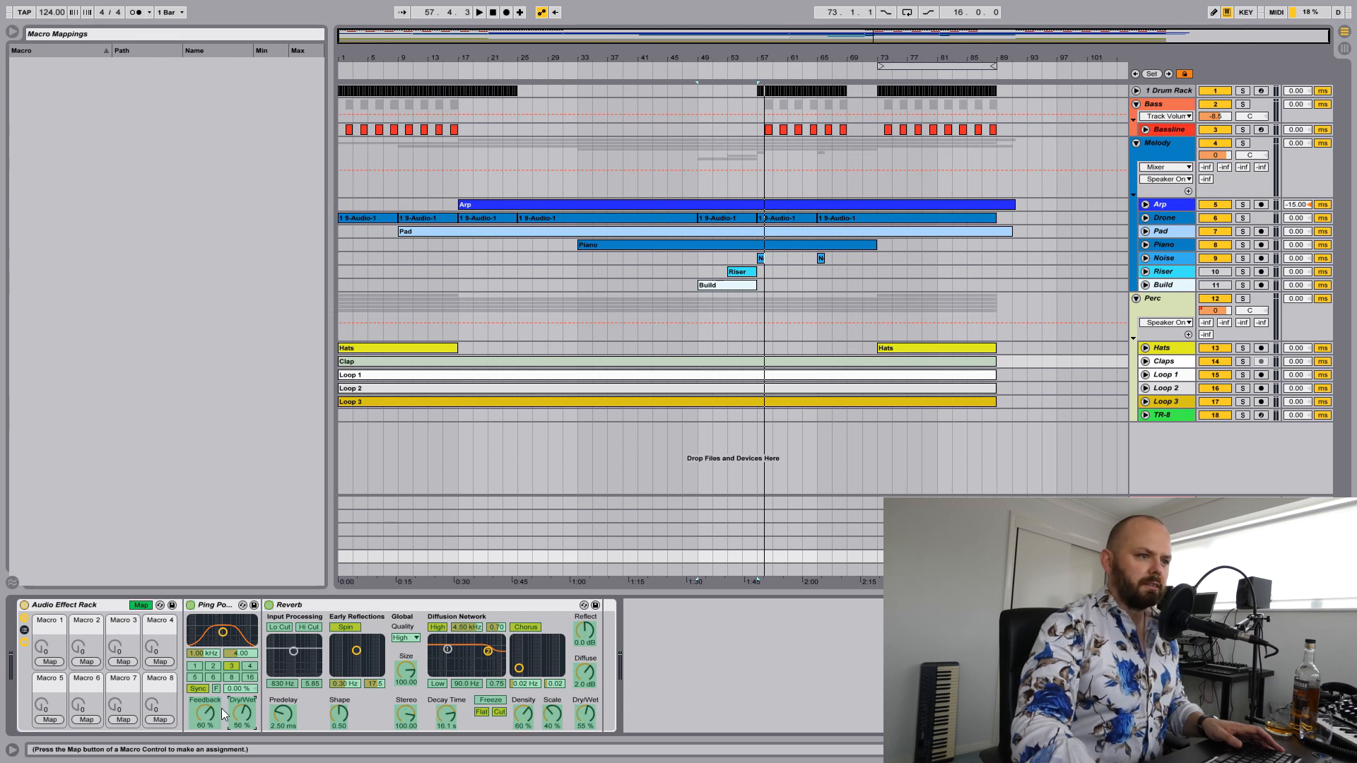
{"action": "left_click", "coordinate": [50, 662]}
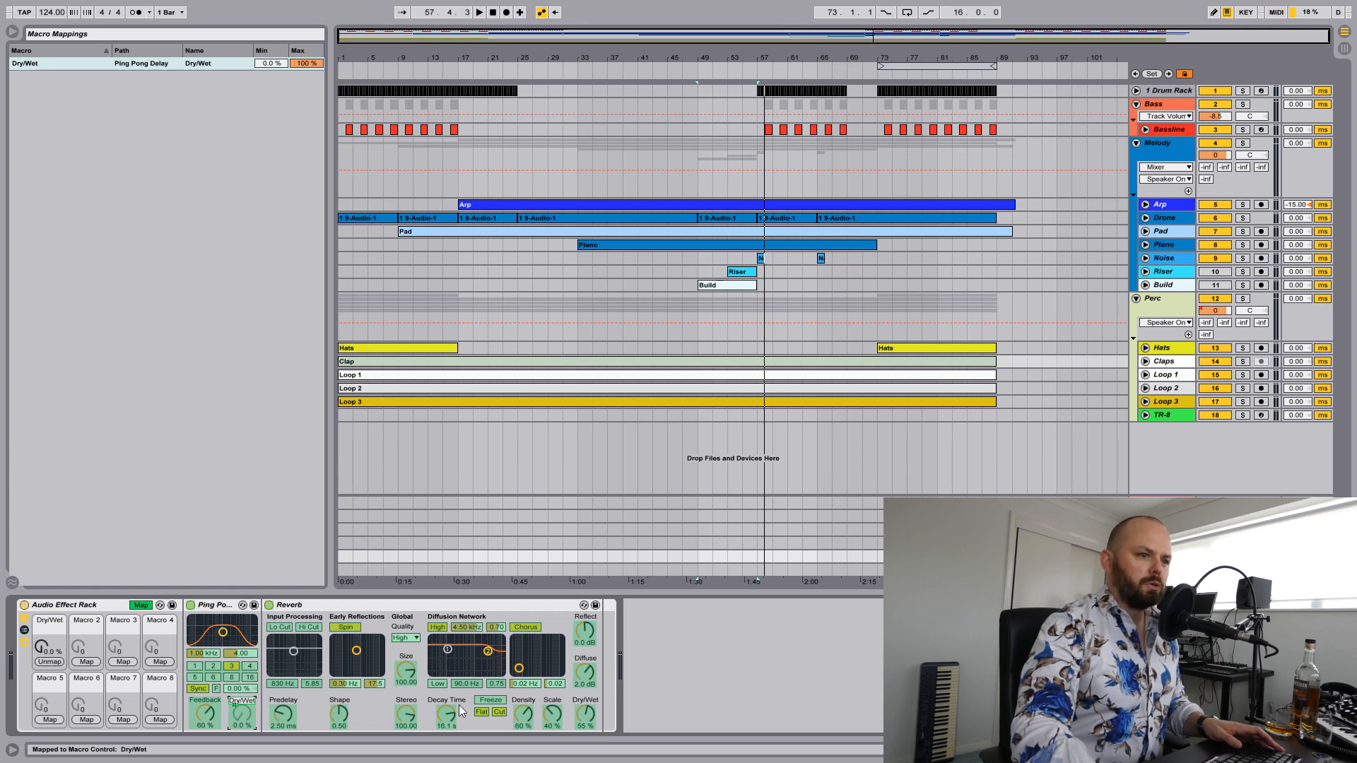
{"action": "left_click", "coordinate": [582, 718]}
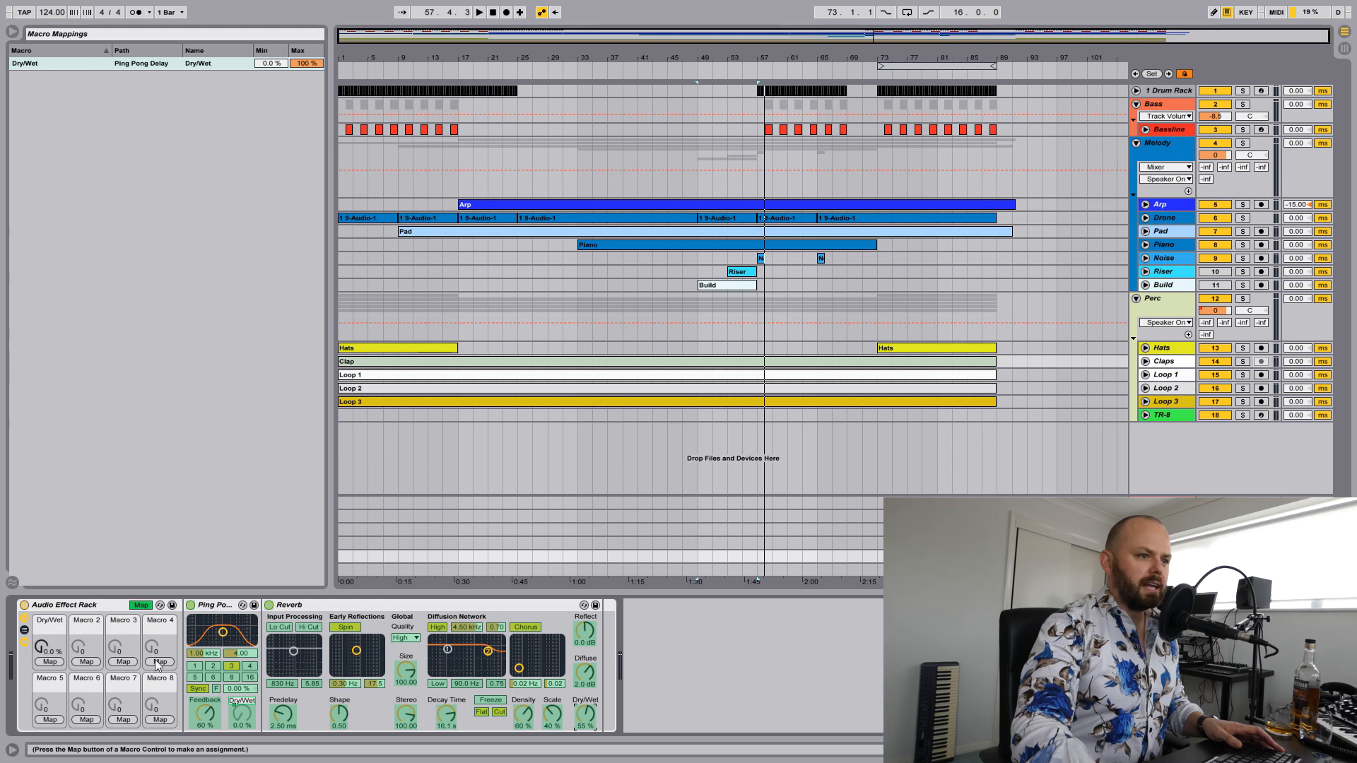
{"action": "left_click", "coordinate": [49, 662]}
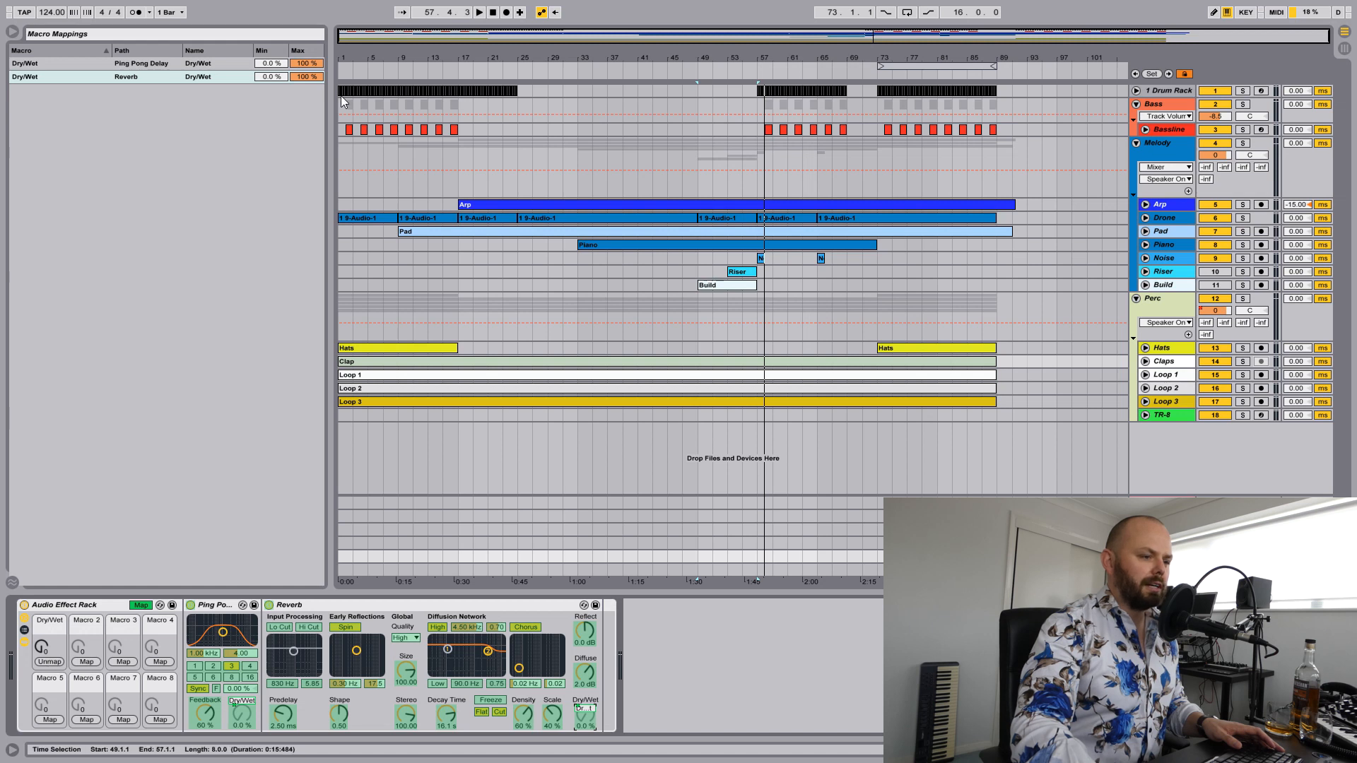
{"action": "left_click_drag", "start_coordinate": [306, 77], "coordinate": [307, 85]}
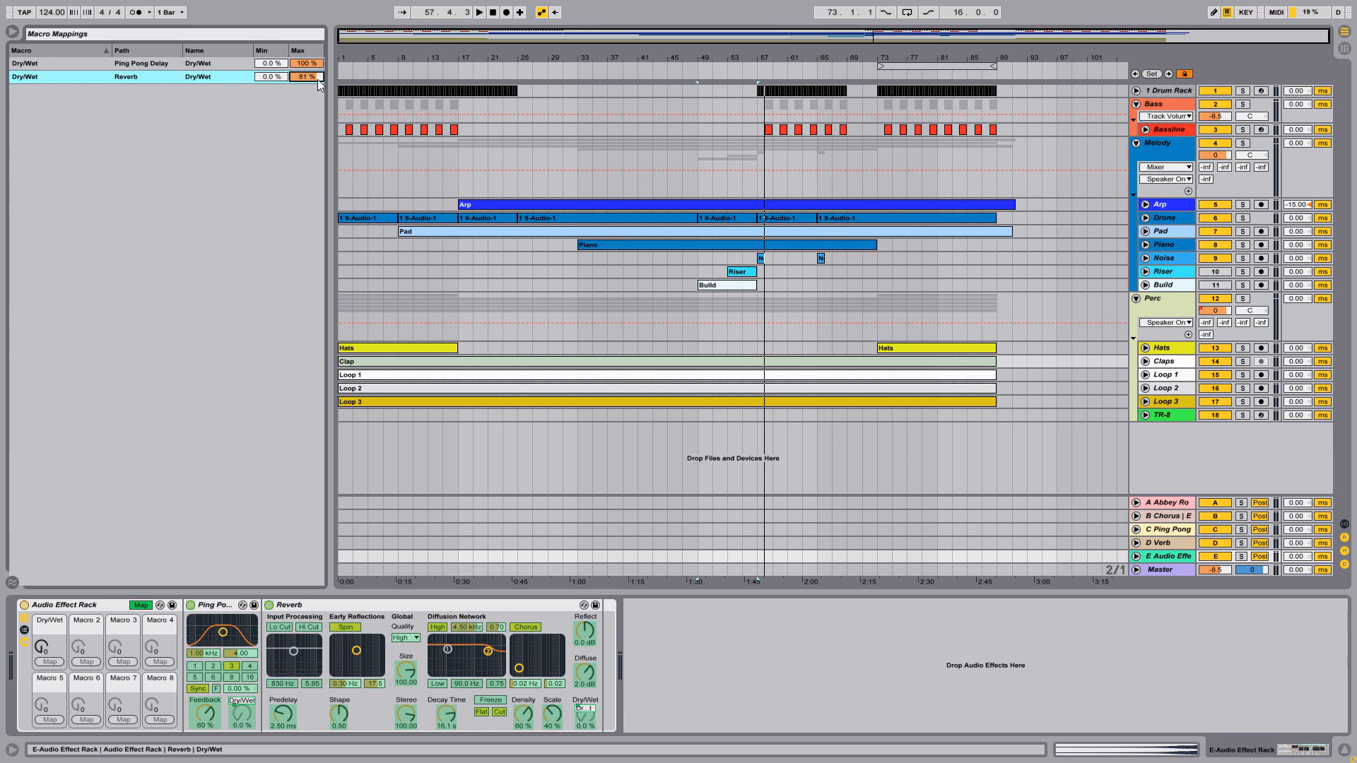
{"action": "left_click", "coordinate": [143, 604]}
{"action": "left_click", "coordinate": [142, 606]}
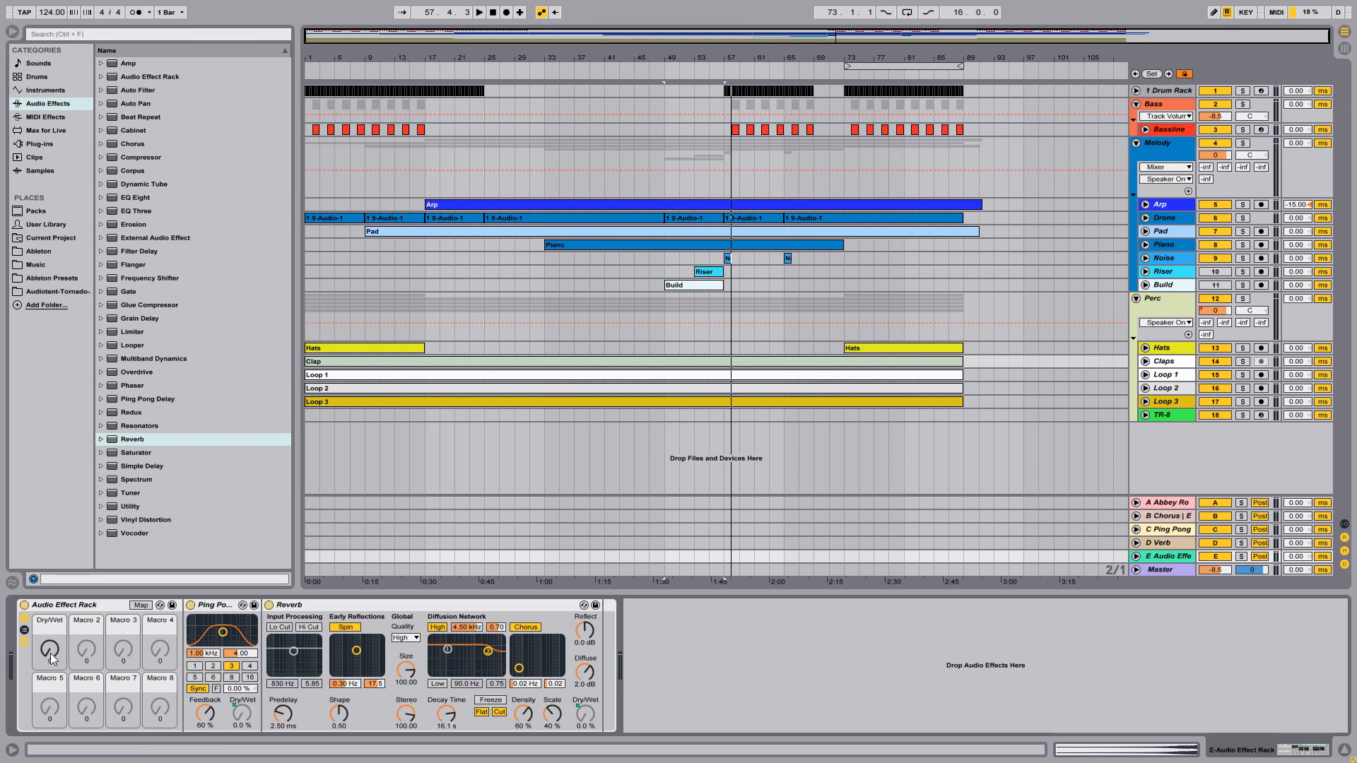
Automate the Melody group's send to return E with a ramp rising from bar 49 to bar 57 and dropping straight back
{"action": "left_click", "coordinate": [1205, 180]}
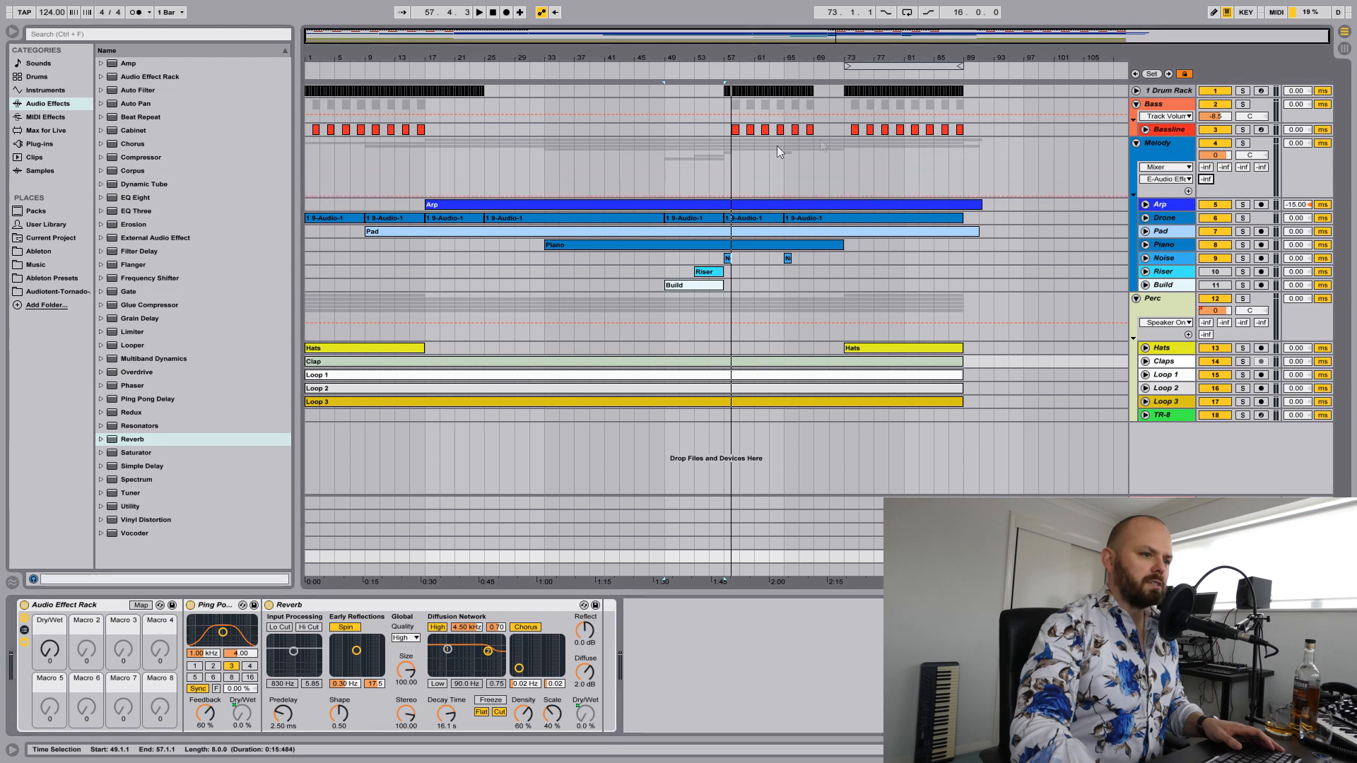
{"action": "left_click", "coordinate": [662, 196]}
{"action": "mouse_move", "coordinate": [723, 195]}
{"action": "left_mouse_down"}
{"action": "mouse_move", "coordinate": [722, 164]}
{"action": "mouse_move", "coordinate": [723, 194]}
{"action": "left_mouse_up"}
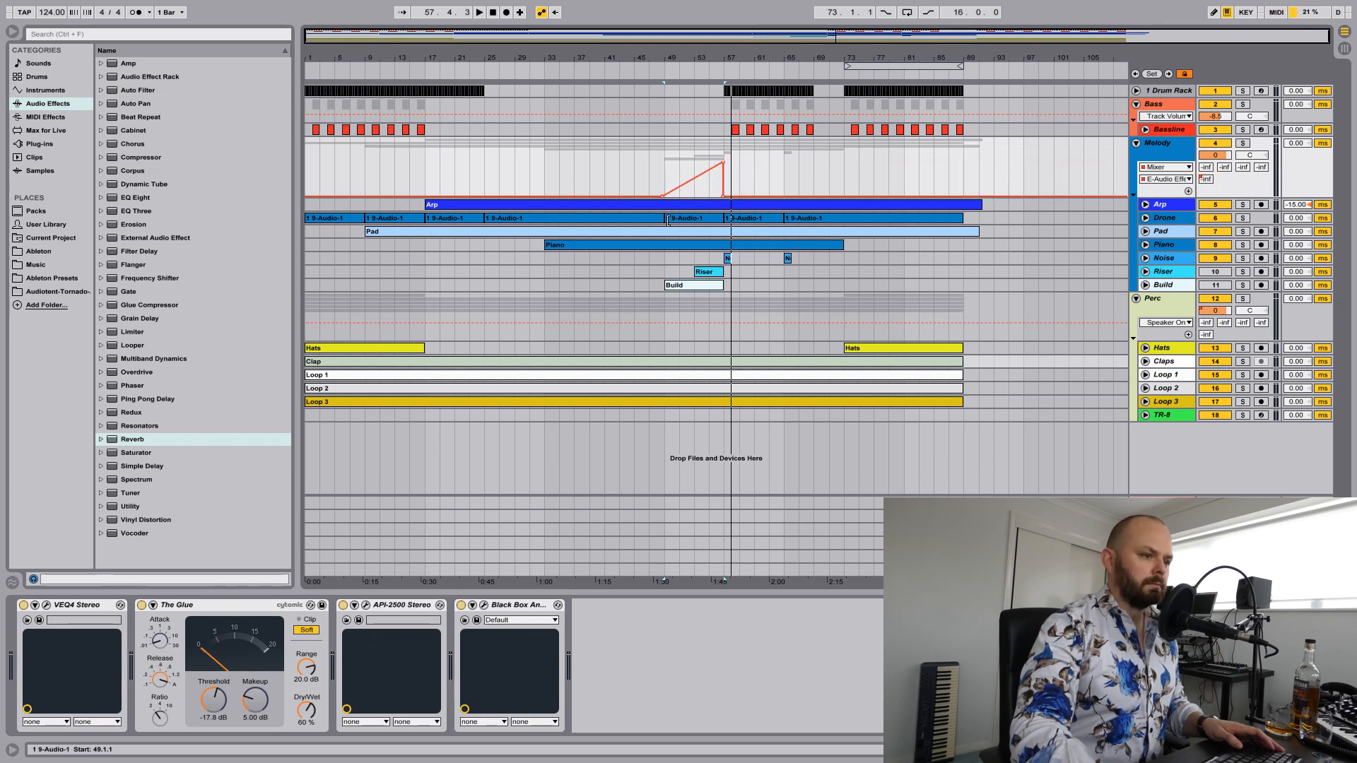
Audition the build-up from bar 49 while raising the rack's Dry/Wet macro to 127, and return the macro to 0
{"action": "left_click", "coordinate": [665, 258]}
{"action": "key", "text": "space"}
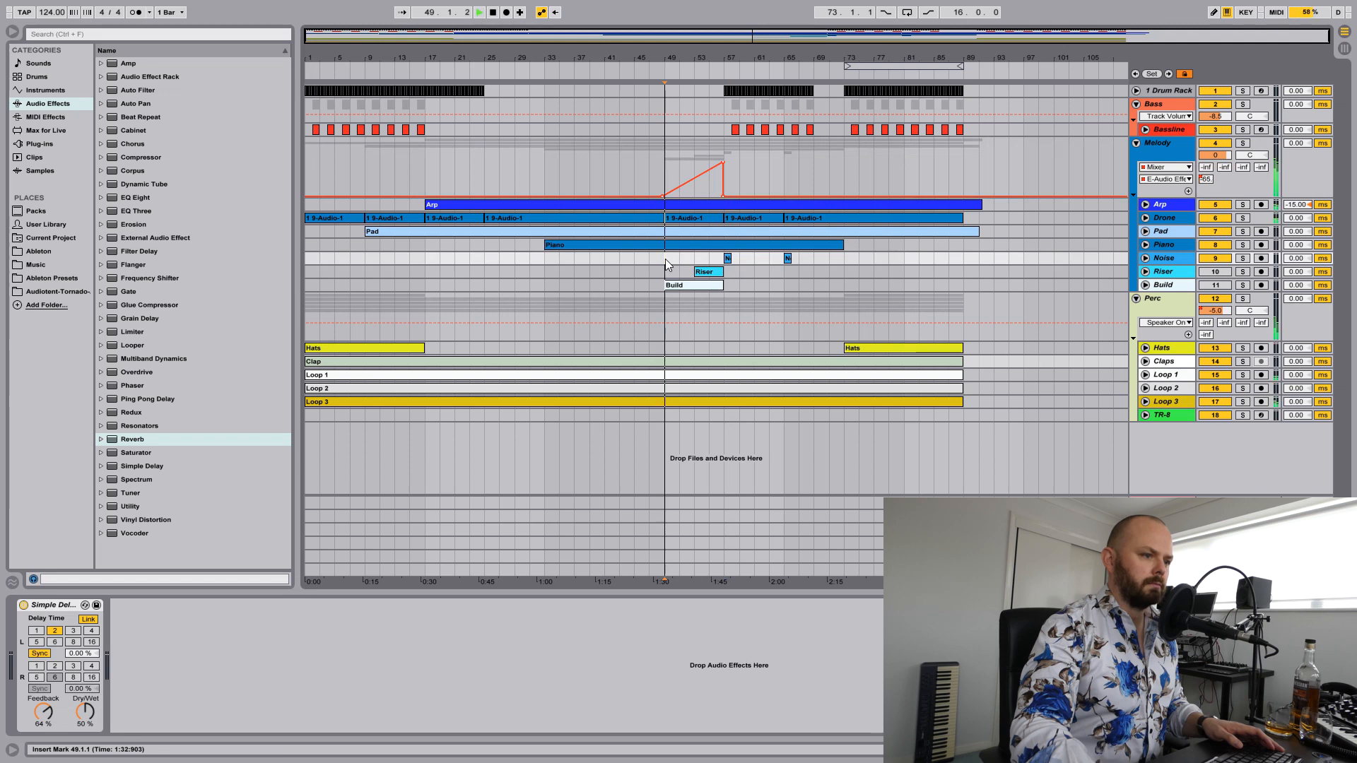
{"action": "left_click", "coordinate": [1166, 556]}
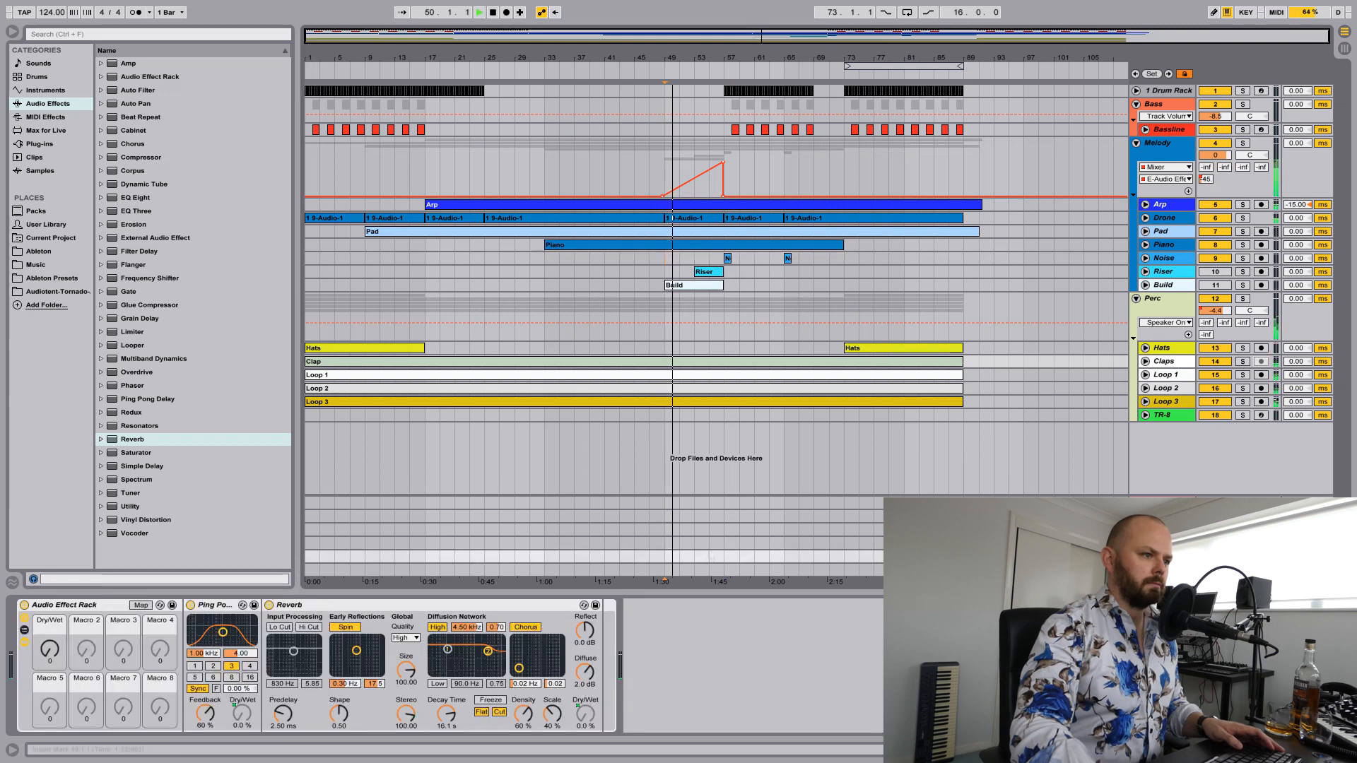
{"action": "left_click_drag", "start_coordinate": [35, 664], "coordinate": [36, 634]}
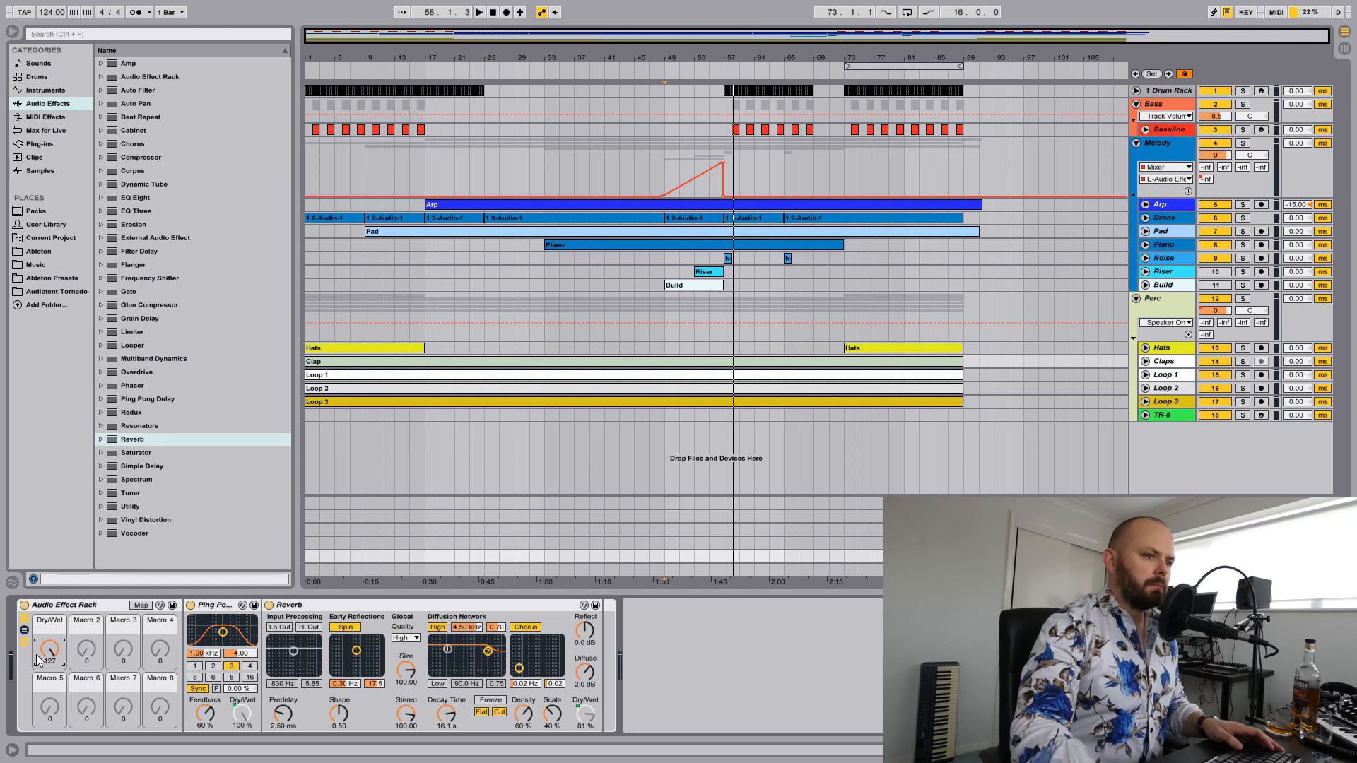
{"action": "left_click_drag", "start_coordinate": [36, 654], "coordinate": [36, 756]}
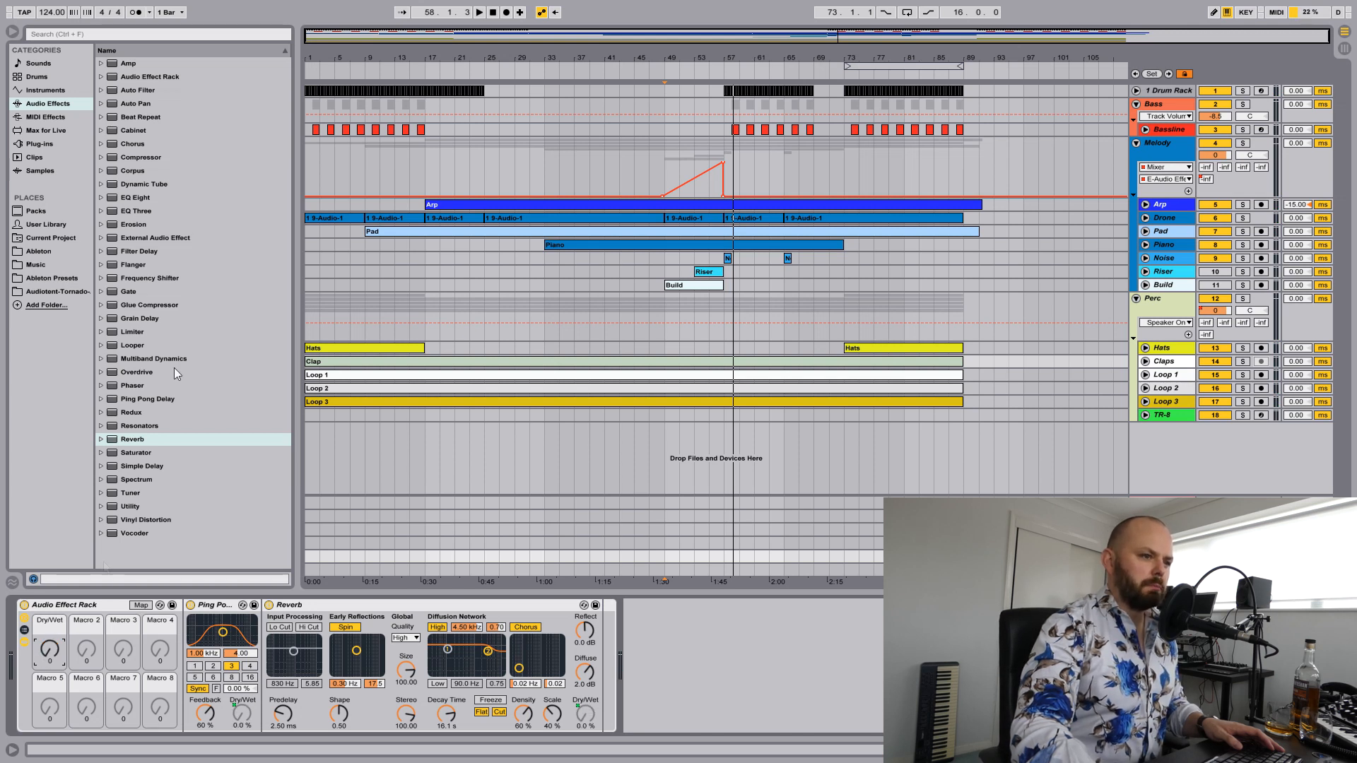
Add an Auto Filter set to high-pass after the Reverb and map its frequency to Macro 1 with a maximum of 1.81 kHz
{"action": "mouse_move", "coordinate": [125, 90]}
{"action": "left_mouse_down"}
{"action": "mouse_move", "coordinate": [463, 460]}
{"action": "mouse_move", "coordinate": [596, 638]}
{"action": "left_mouse_up"}
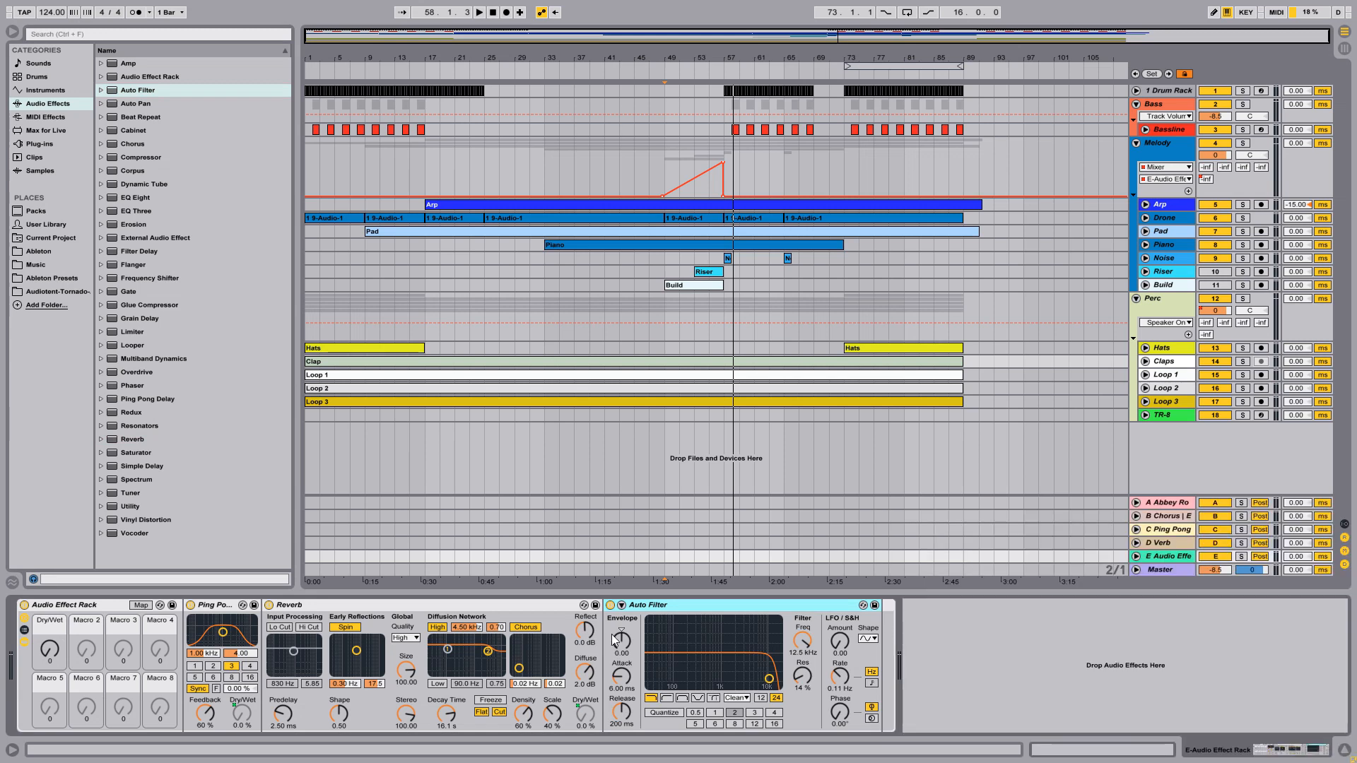
{"action": "left_click", "coordinate": [666, 698]}
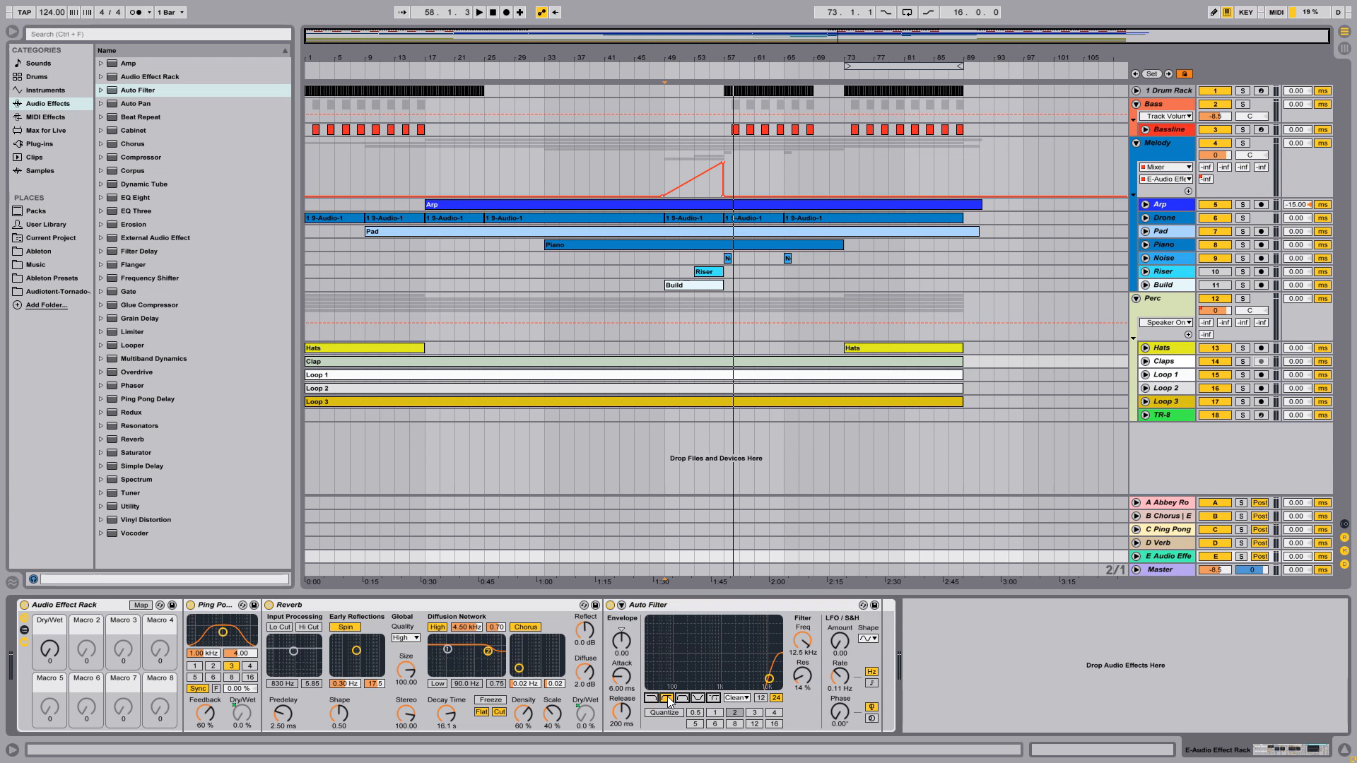
{"action": "left_click", "coordinate": [143, 606]}
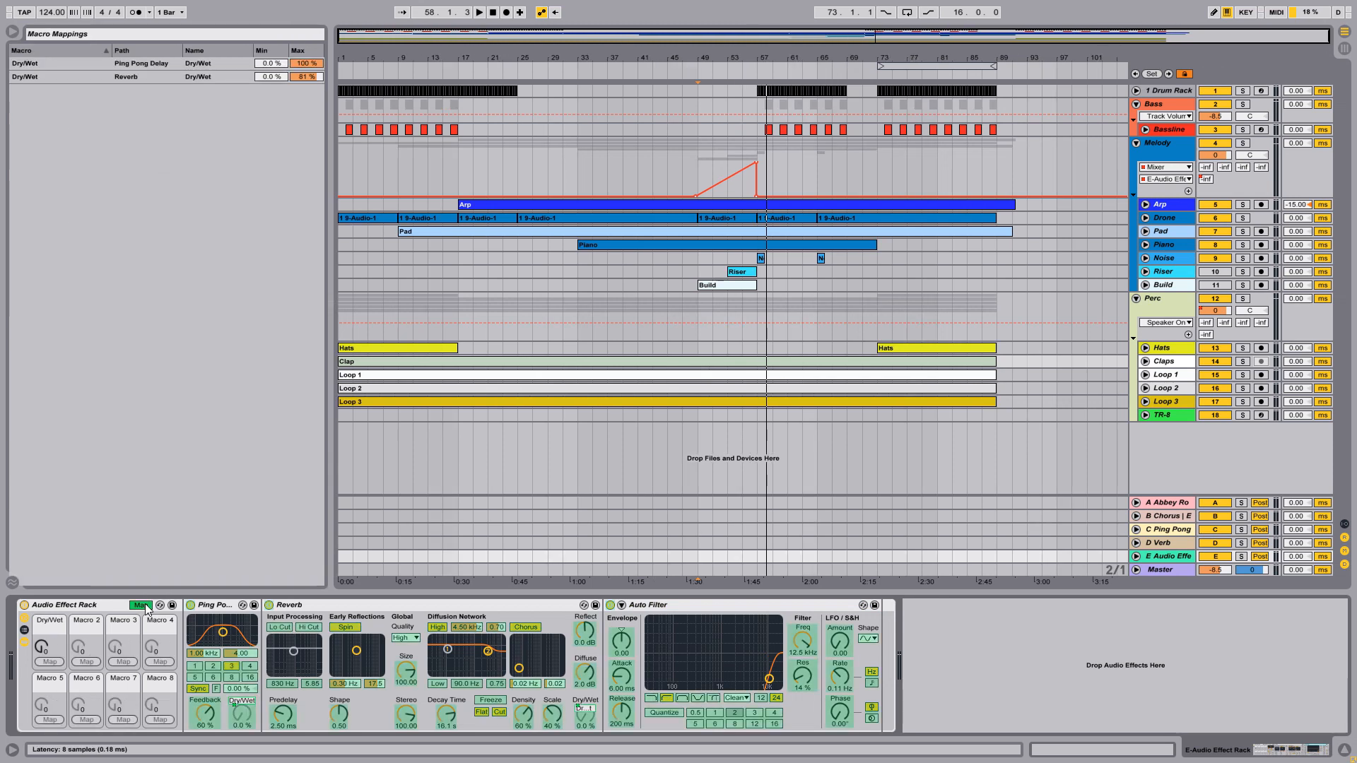
{"action": "left_click", "coordinate": [803, 643]}
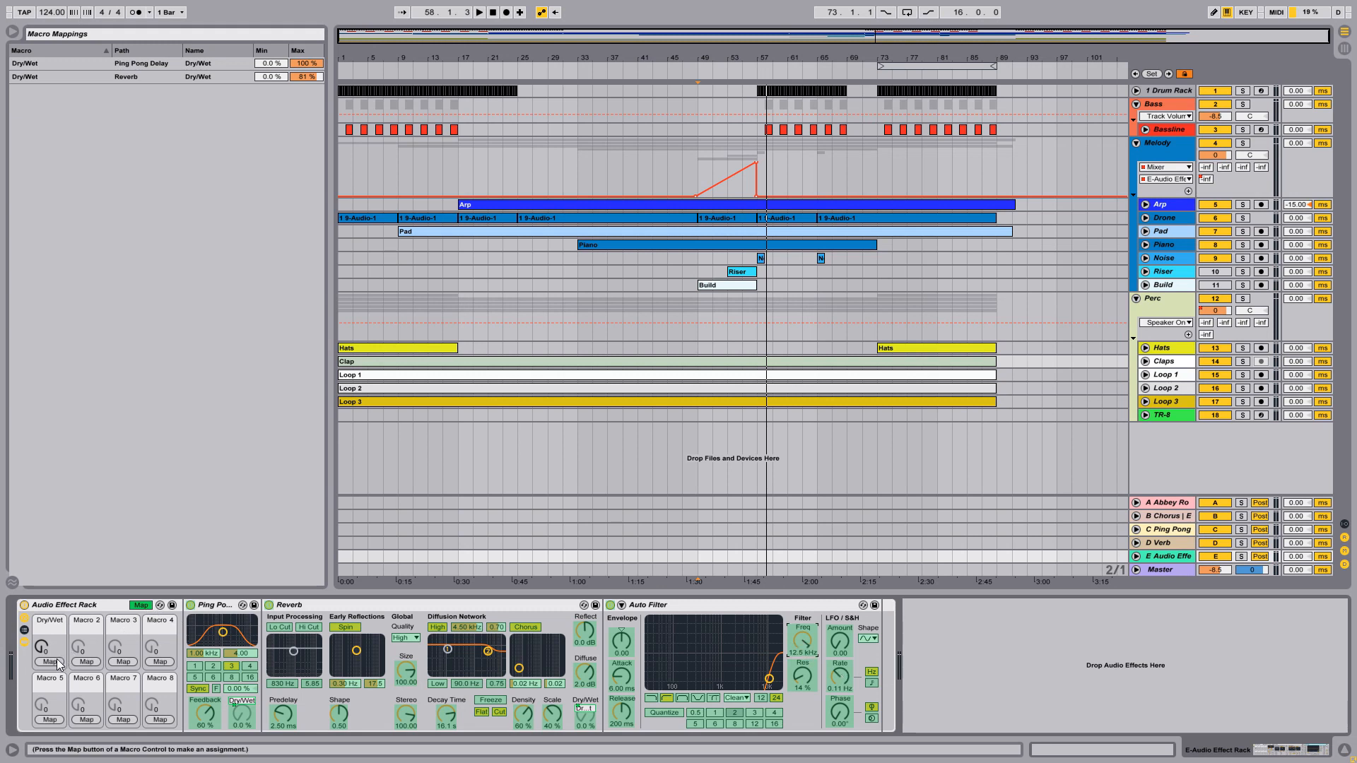
{"action": "left_click", "coordinate": [50, 662]}
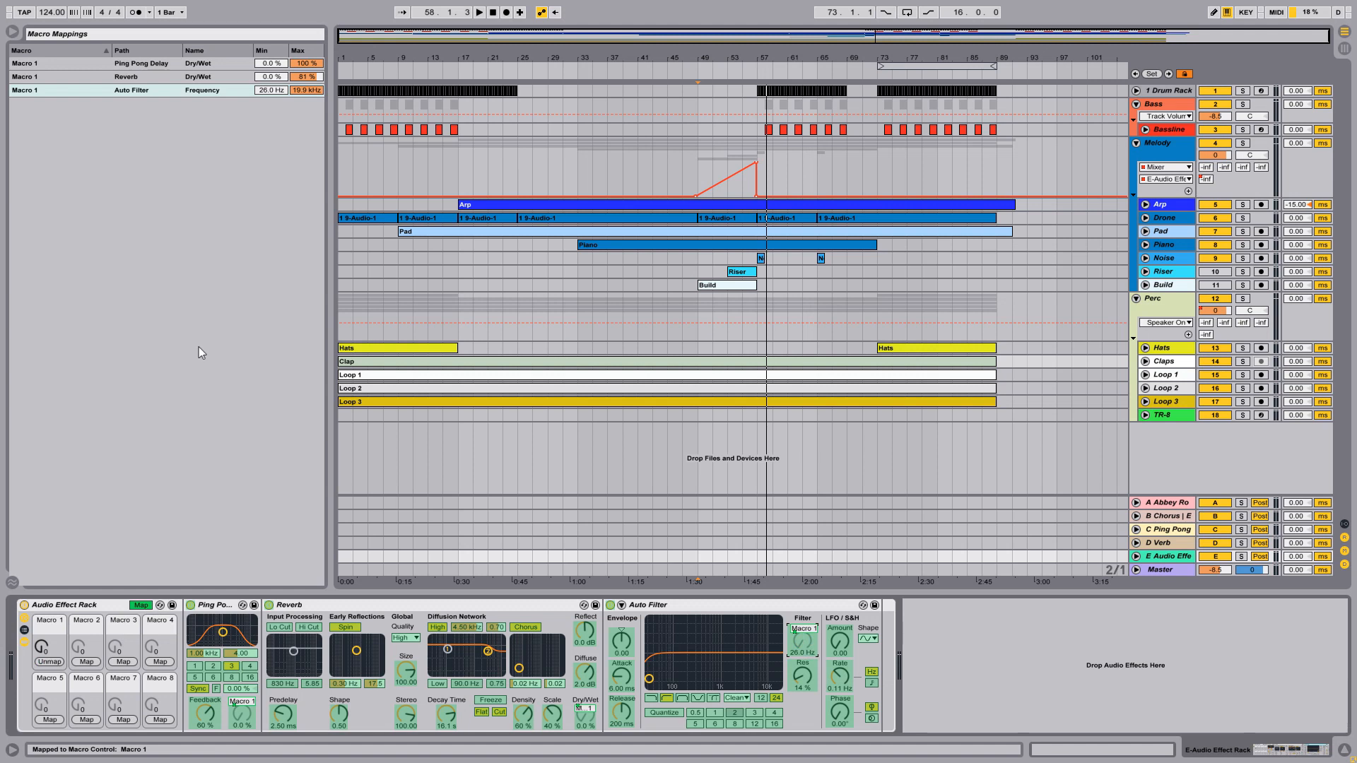
{"action": "left_click_drag", "start_coordinate": [304, 92], "coordinate": [303, 103]}
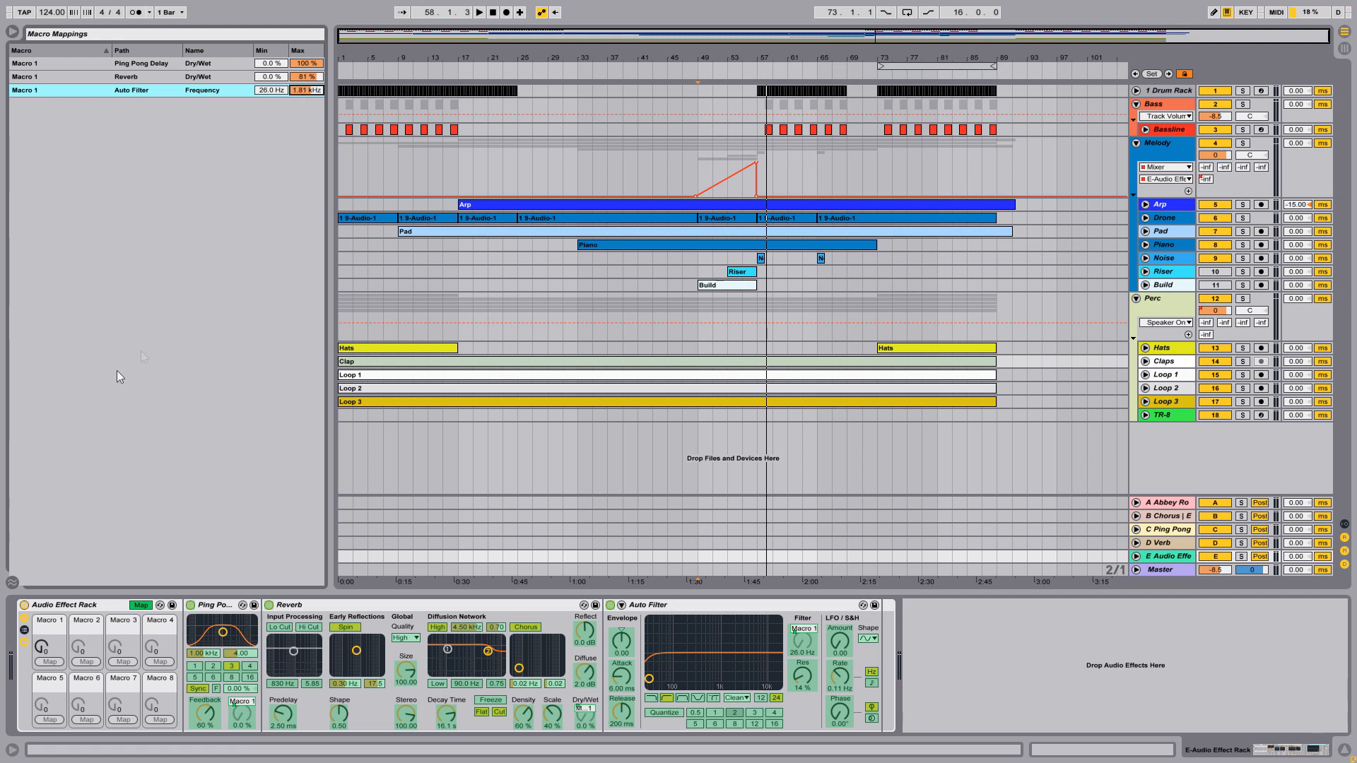
{"action": "left_click", "coordinate": [143, 605]}
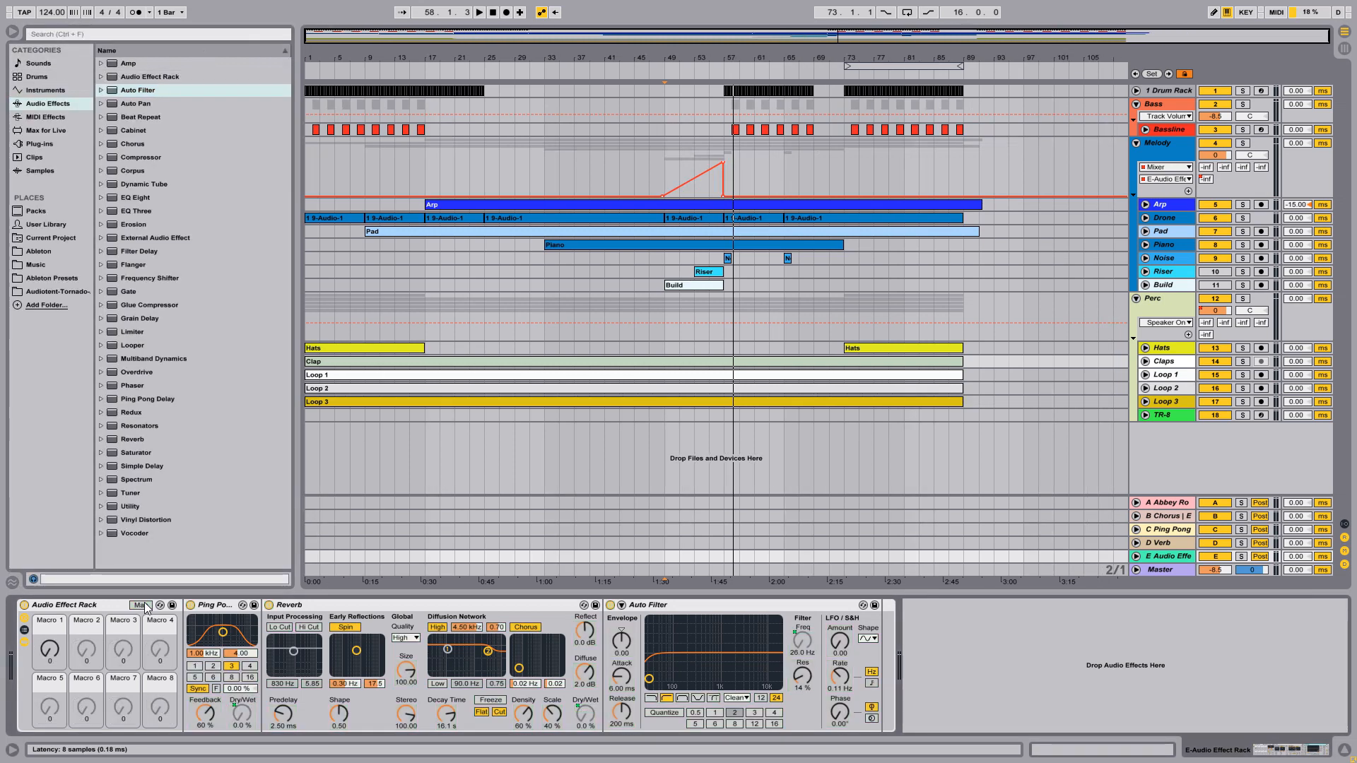
Play the build-up from bar 49 while sweeping Macro 1 up to 127, and bring it back down to 37
{"action": "key", "text": "space"}
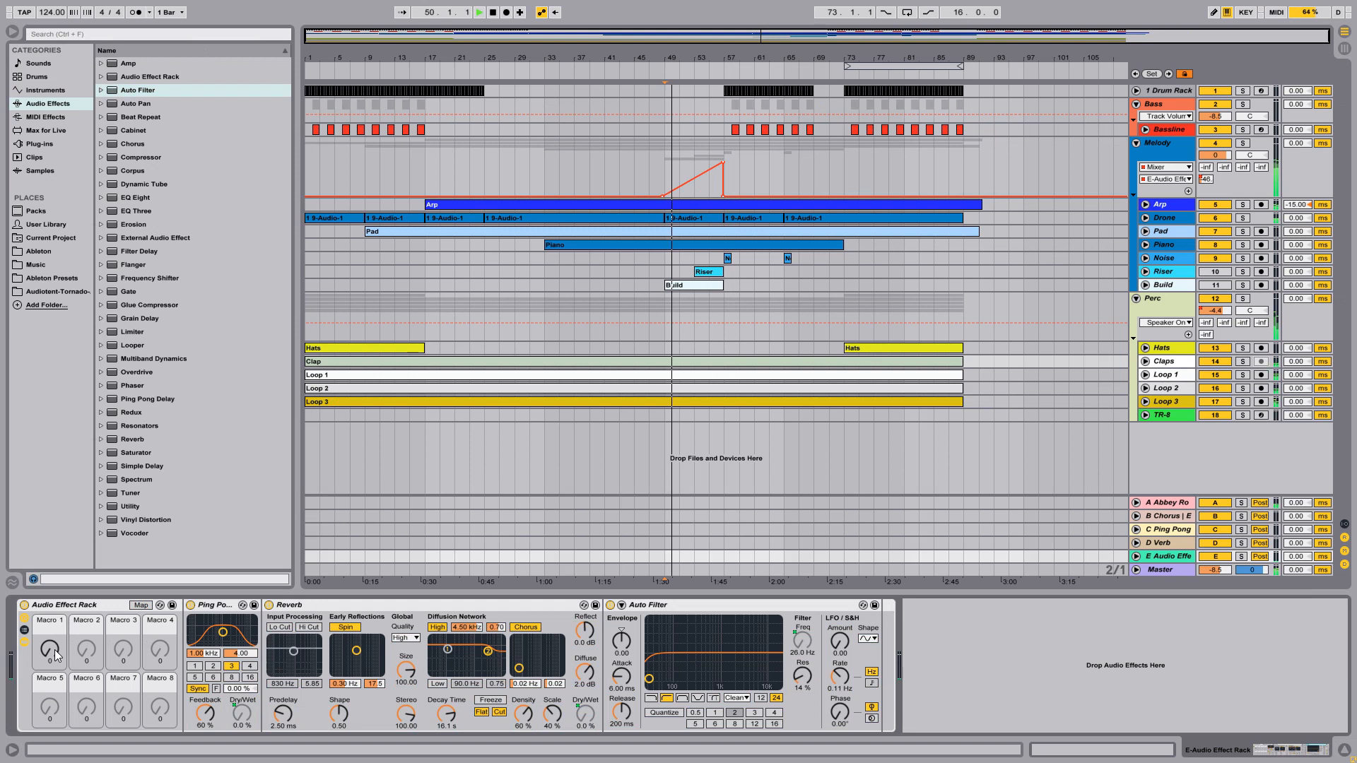
{"action": "left_click_drag", "start_coordinate": [53, 651], "coordinate": [53, 541]}
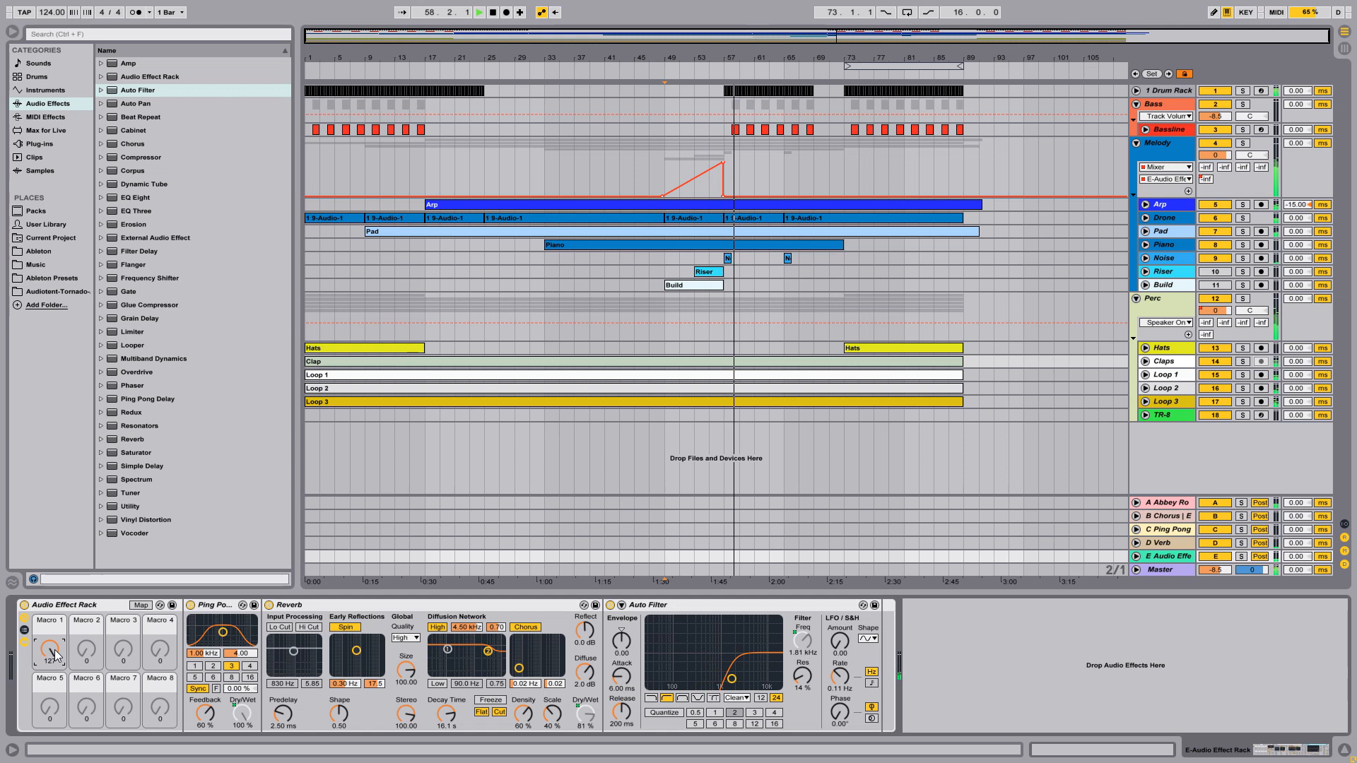
{"action": "left_click_drag", "start_coordinate": [53, 650], "coordinate": [54, 725]}
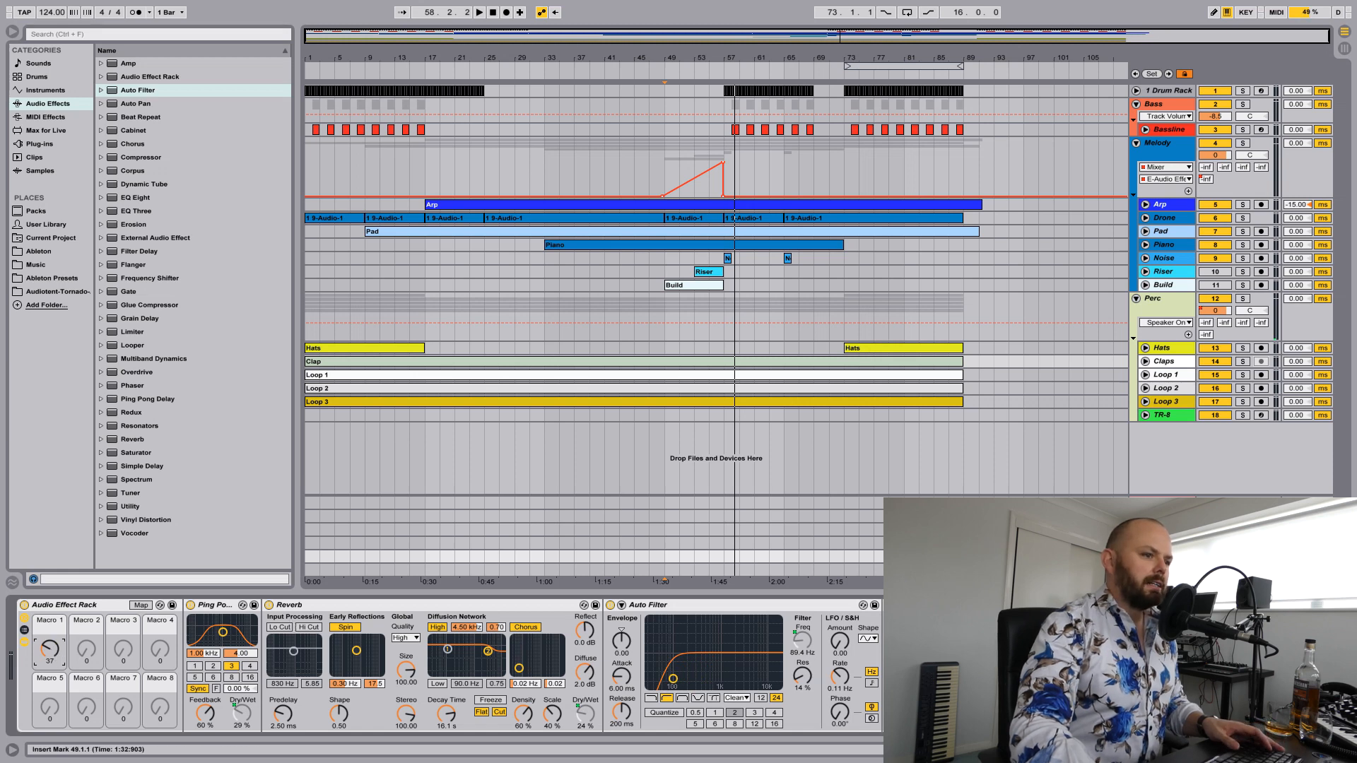
Expand return track E to show its automation lane and reset Macro 1 to 0
{"action": "key", "text": "ctrl+alt+r"}
{"action": "left_click_drag", "start_coordinate": [1215, 509], "coordinate": [1214, 480]}
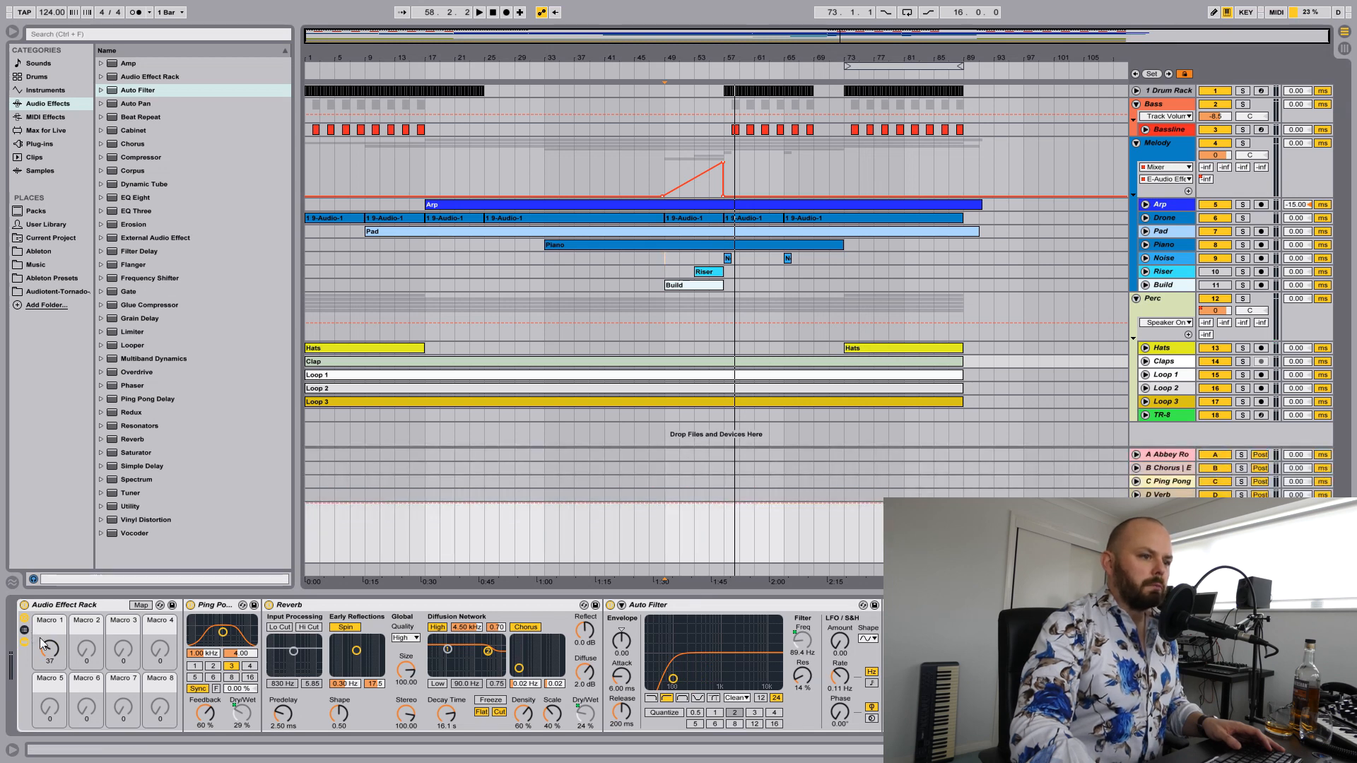
{"action": "left_click_drag", "start_coordinate": [53, 648], "coordinate": [52, 689]}
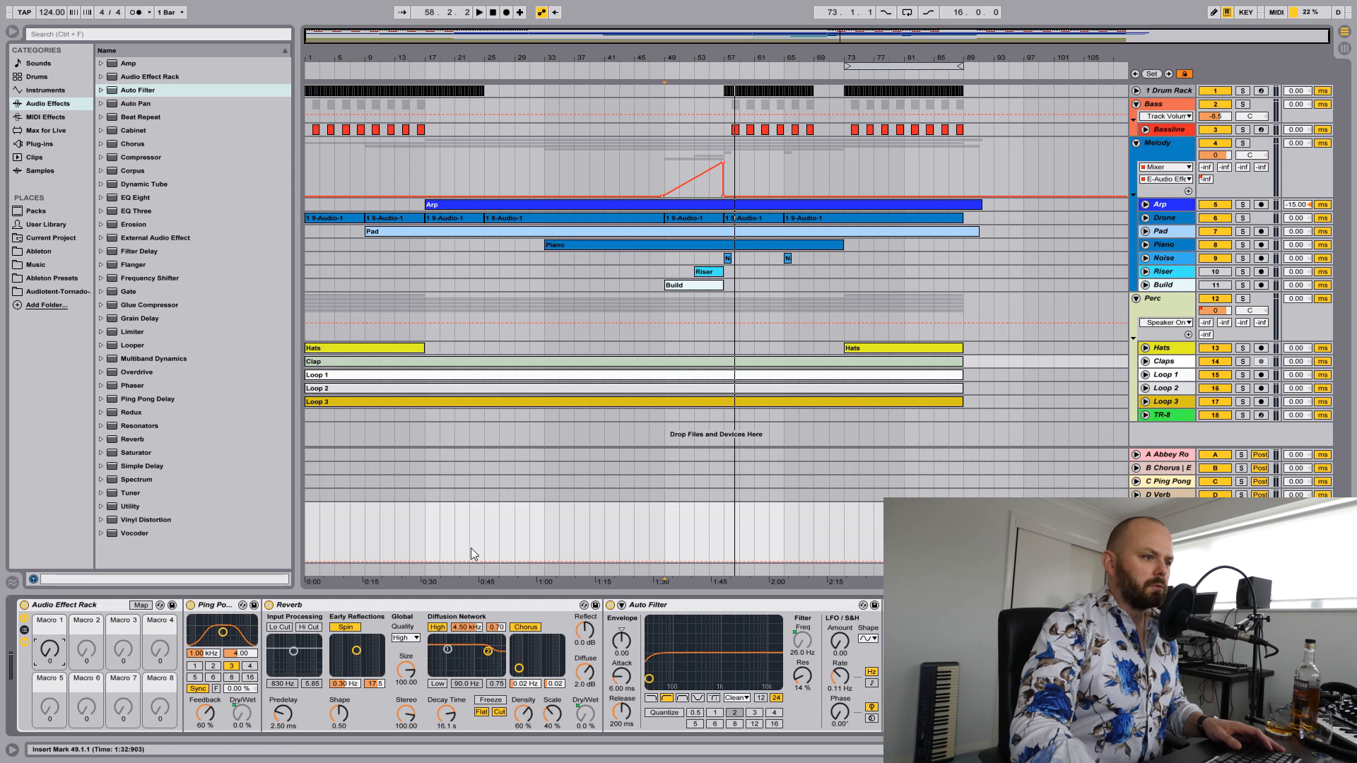
Draw Macro 1 automation on return track E rising from zero at bar 49 to maximum at bar 57 and falling back to zero at bar 65
{"action": "left_click", "coordinate": [667, 559]}
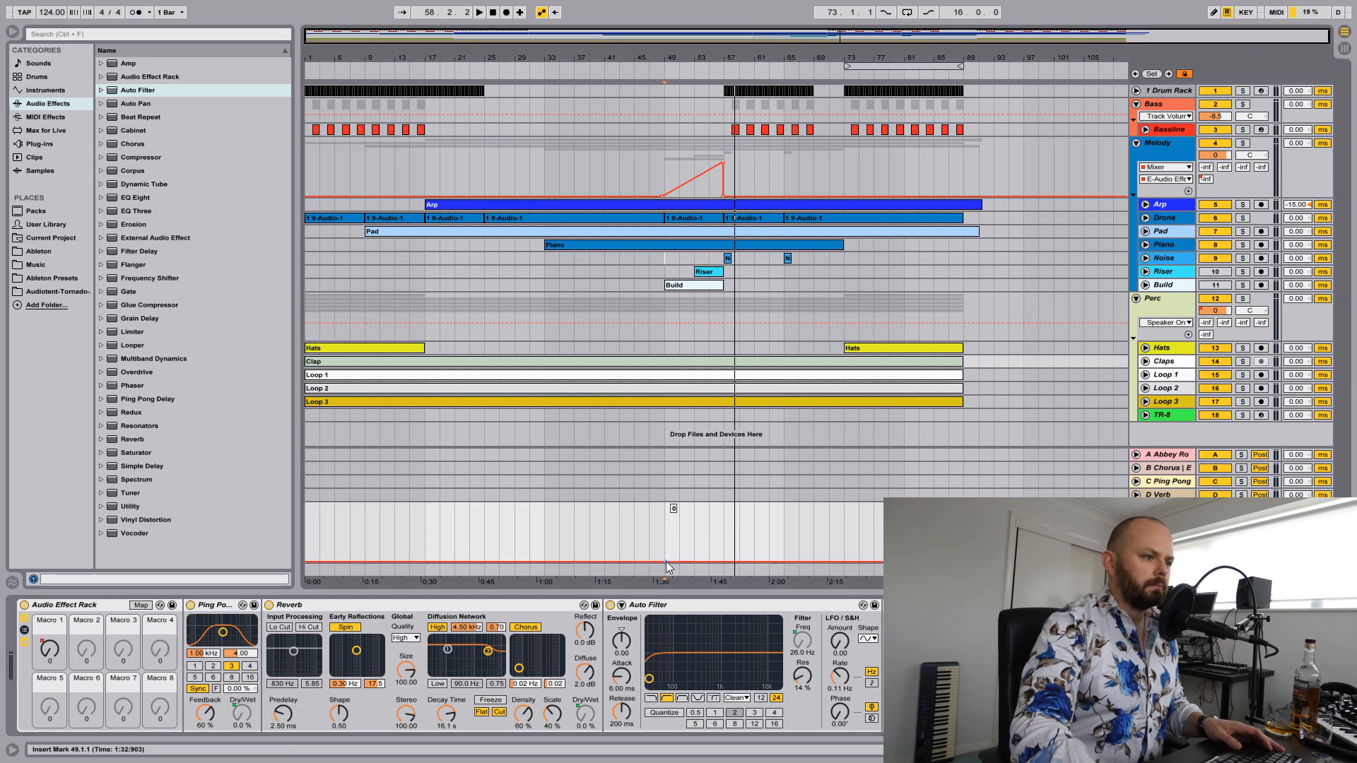
{"action": "left_click", "coordinate": [723, 562]}
{"action": "left_click_drag", "start_coordinate": [723, 562], "coordinate": [785, 562]}
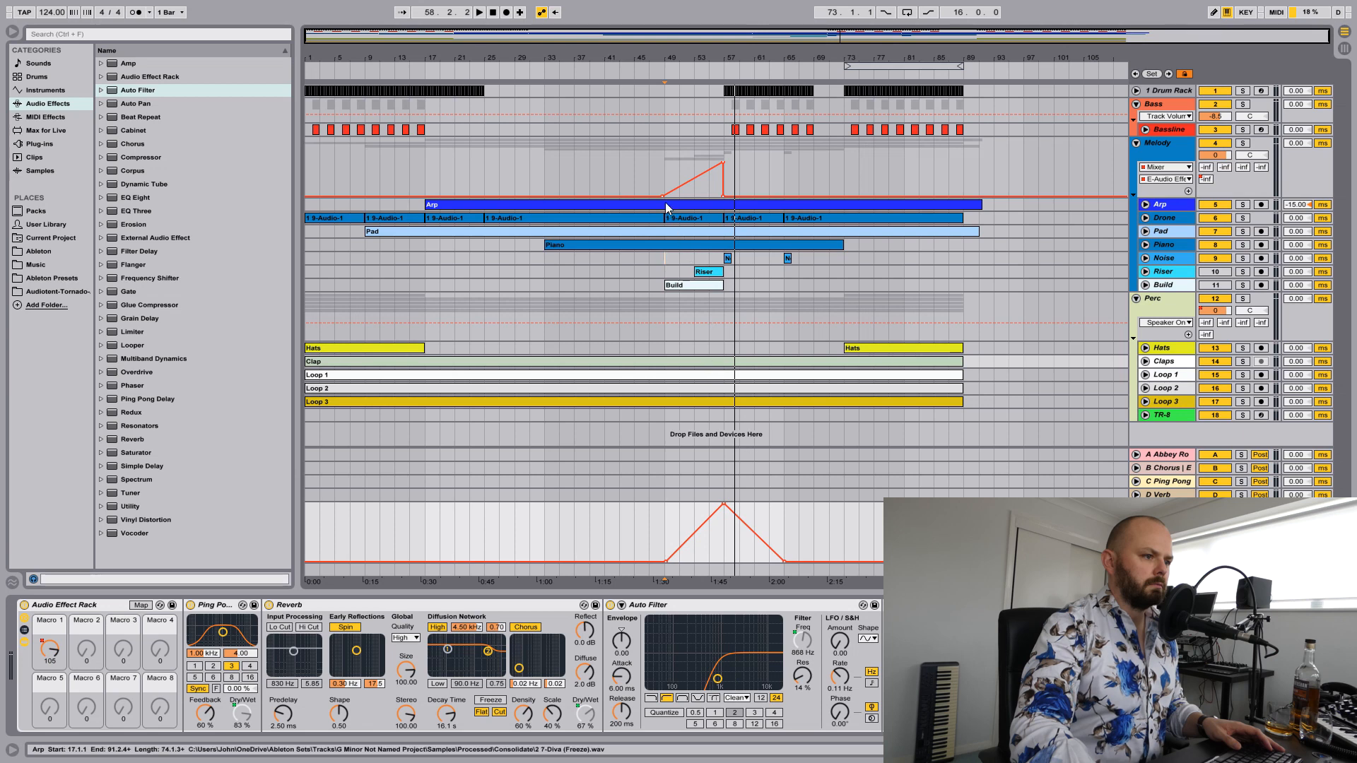
Move the start of both the Melody group's send ramp and return E's Macro 1 ramp back to bar 41
{"action": "left_click_drag", "start_coordinate": [662, 196], "coordinate": [604, 196]}
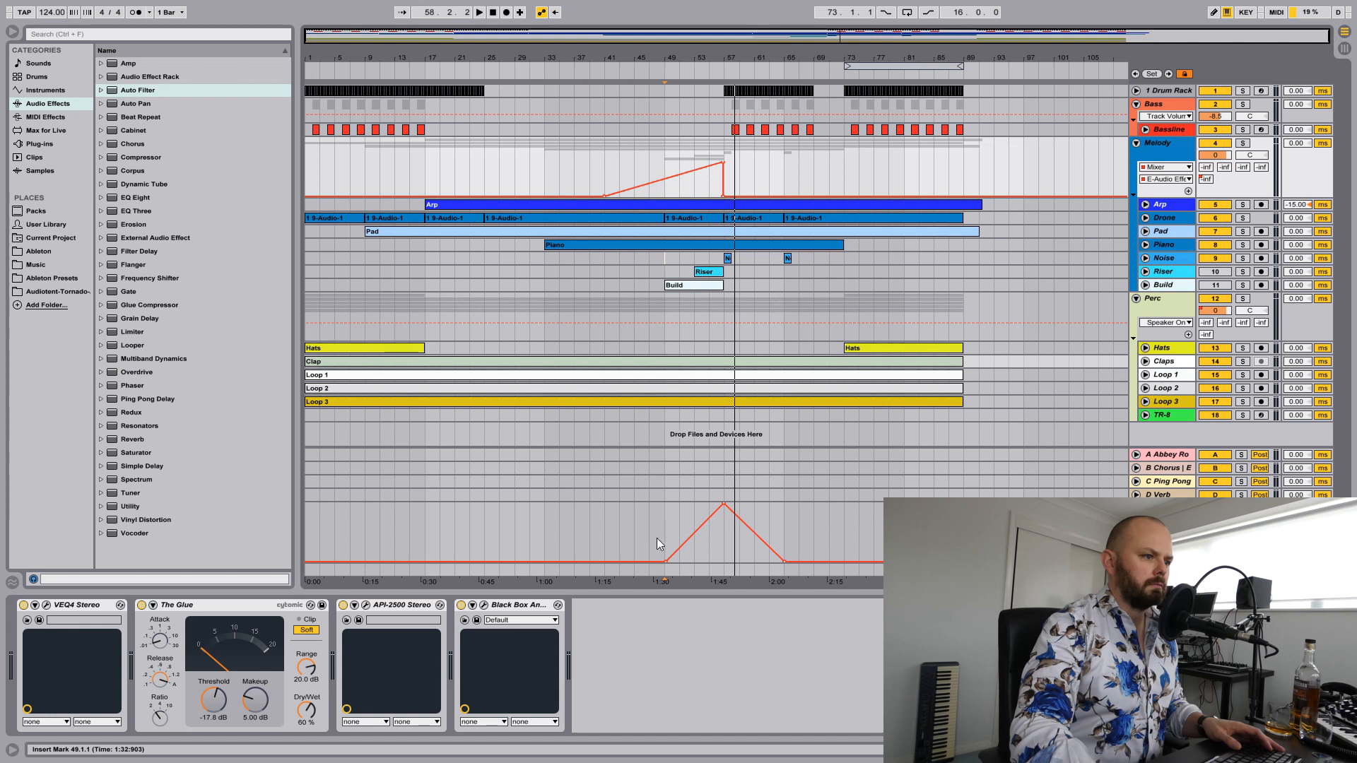
{"action": "left_click", "coordinate": [664, 561]}
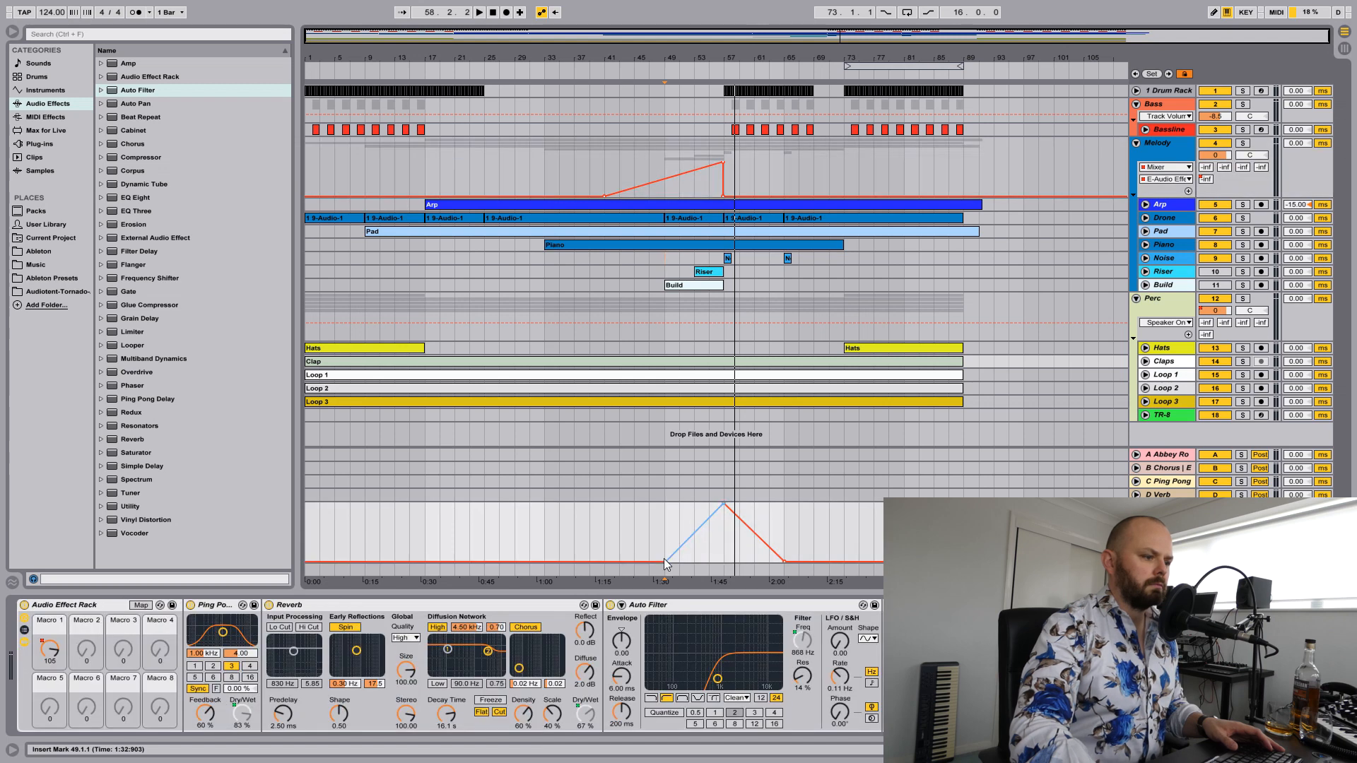
{"action": "left_click_drag", "start_coordinate": [667, 563], "coordinate": [603, 563]}
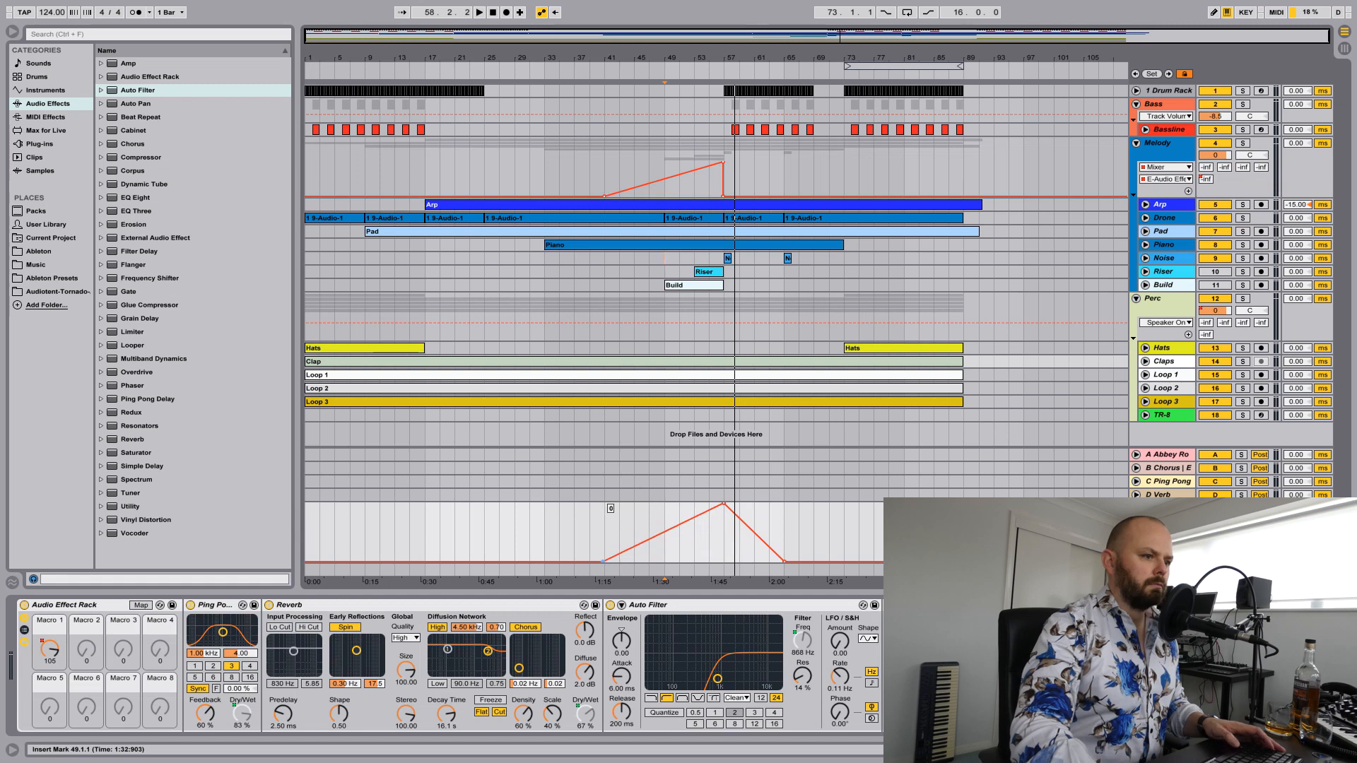
Audition the automated build-up from bar 41, and play it again from around bar 51 with return track E soloed
{"action": "left_click", "coordinate": [604, 541]}
{"action": "key", "text": "space"}
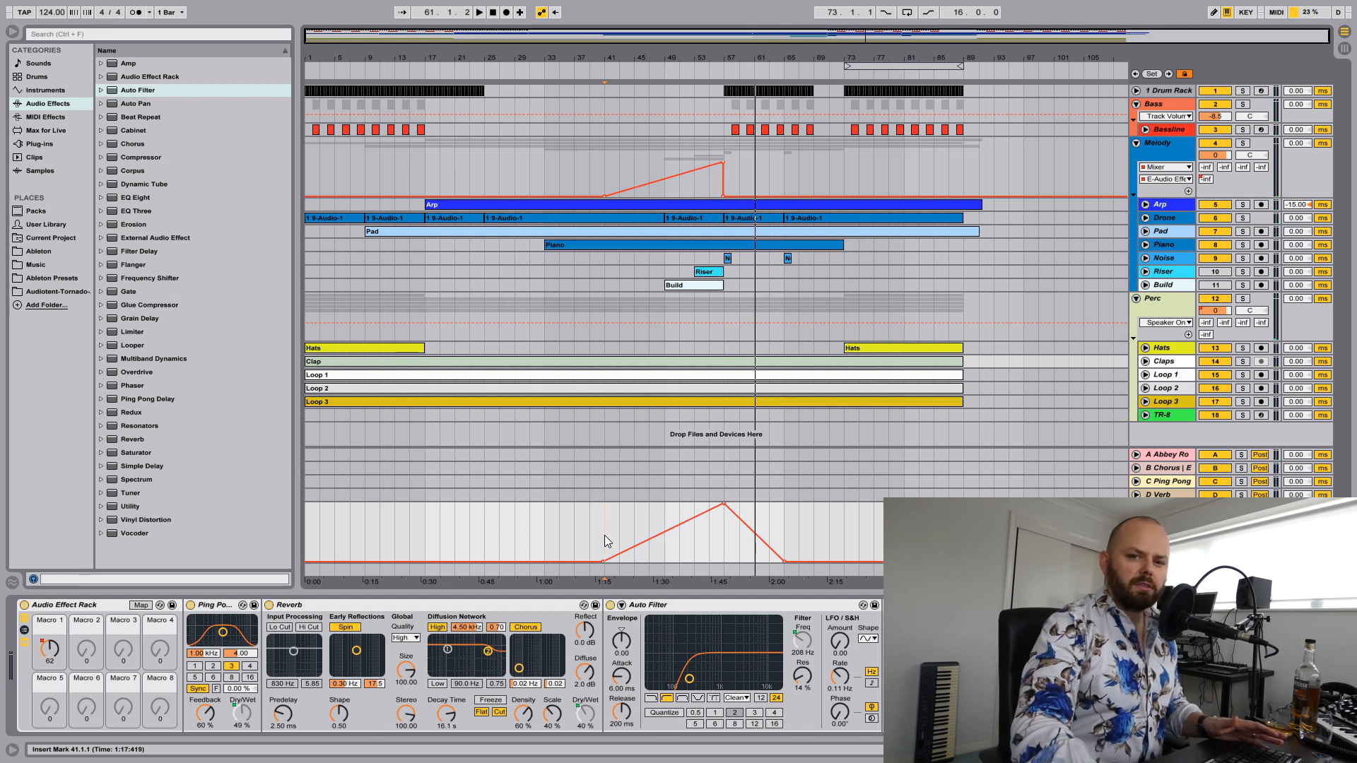
{"action": "left_click", "coordinate": [683, 514]}
{"action": "left_click", "coordinate": [1245, 509]}
{"action": "key", "text": "space"}
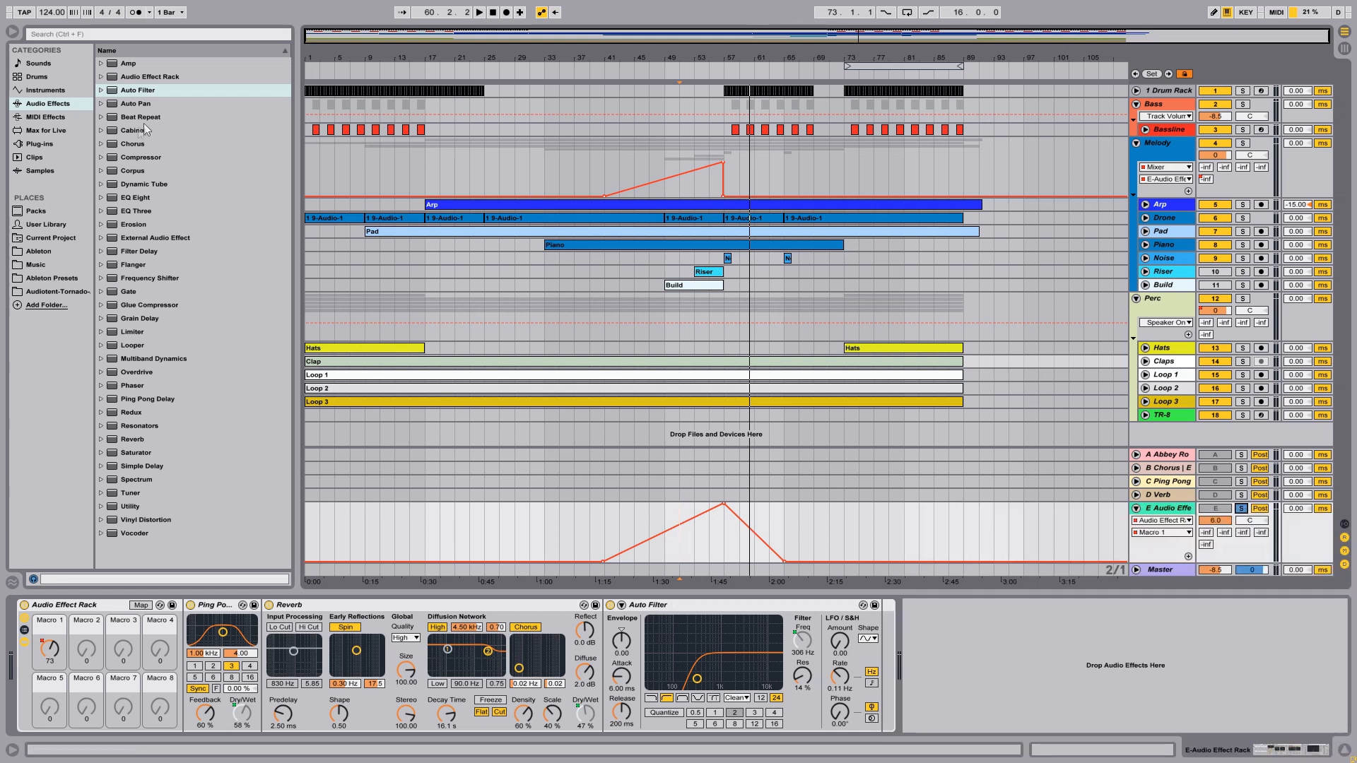
Add a Compressor after the Auto Filter, sidechained from 1-Drum Rack, with its attack set to 0.01 ms
{"action": "left_click_drag", "start_coordinate": [638, 460], "coordinate": [874, 623]}
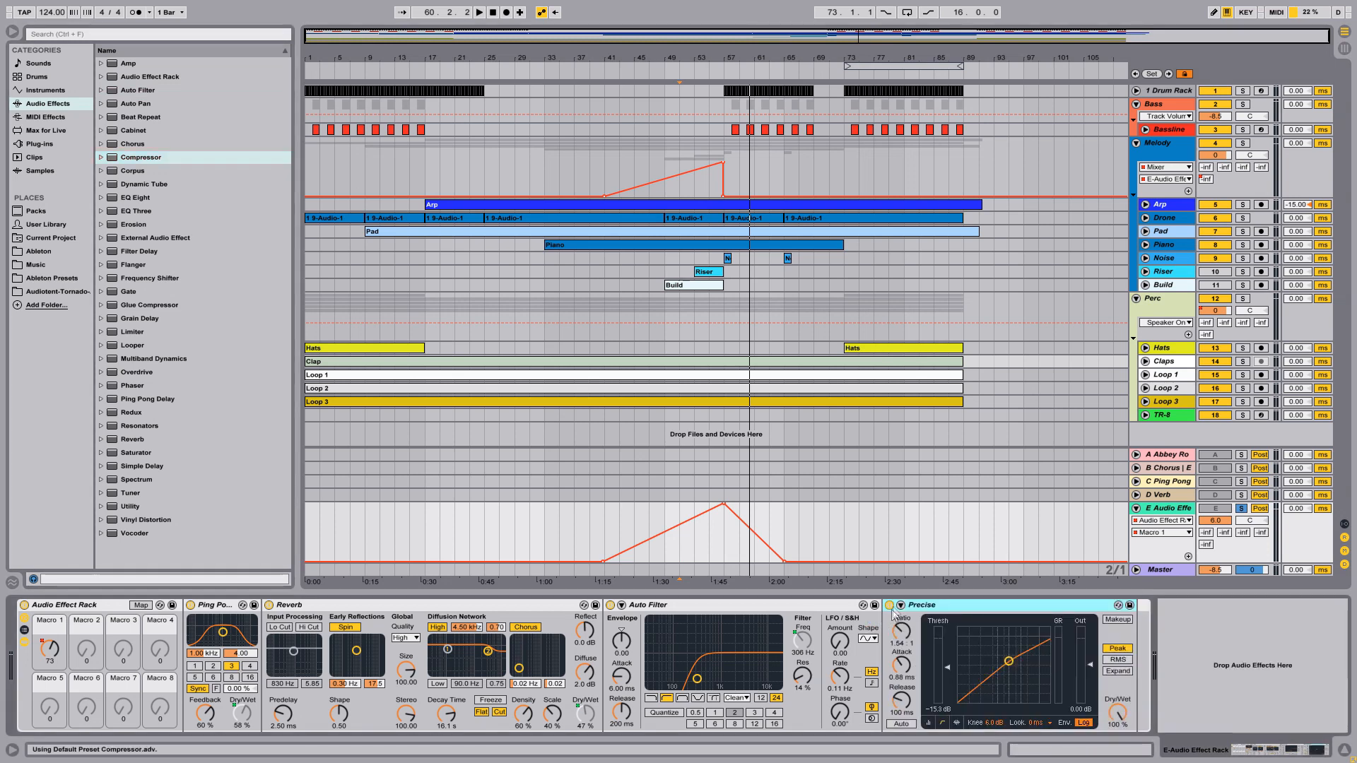
{"action": "left_click", "coordinate": [901, 606]}
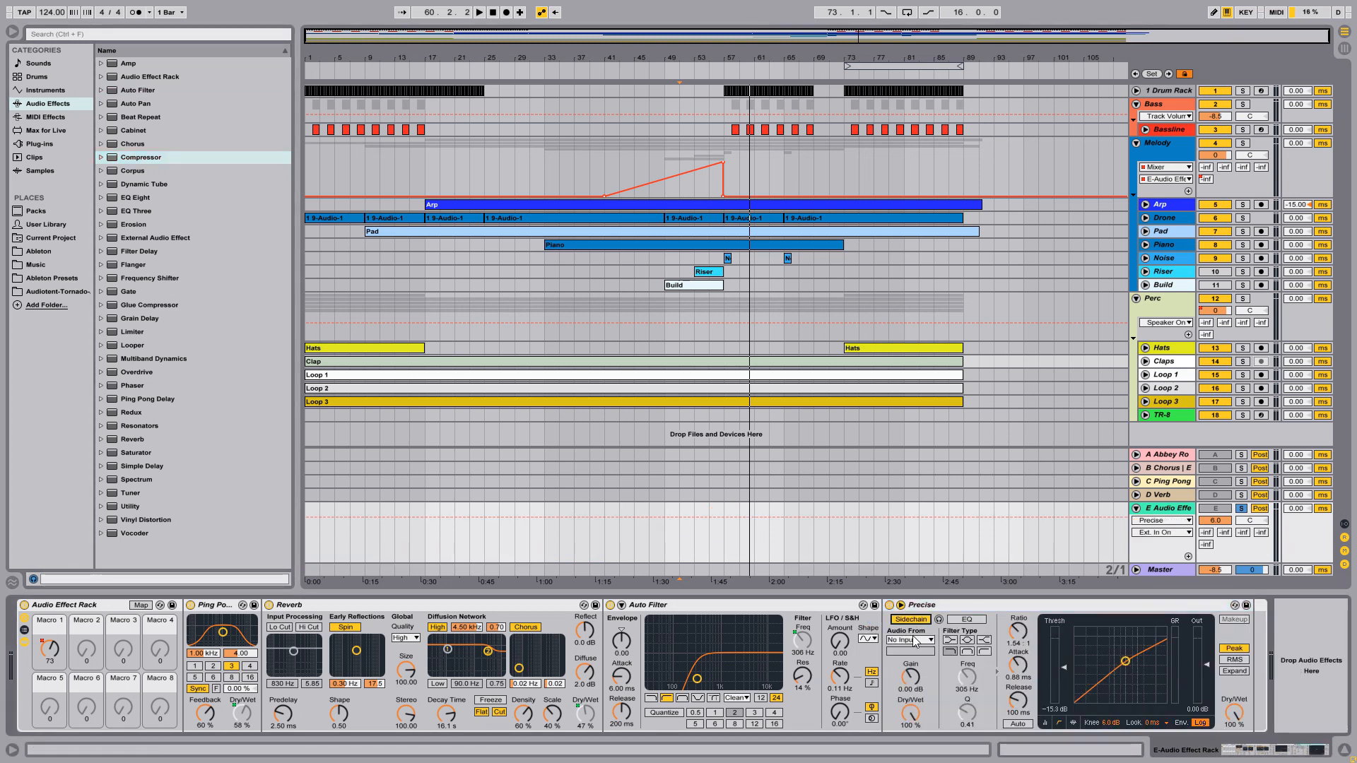
{"action": "left_click", "coordinate": [913, 641]}
{"action": "left_click", "coordinate": [912, 374]}
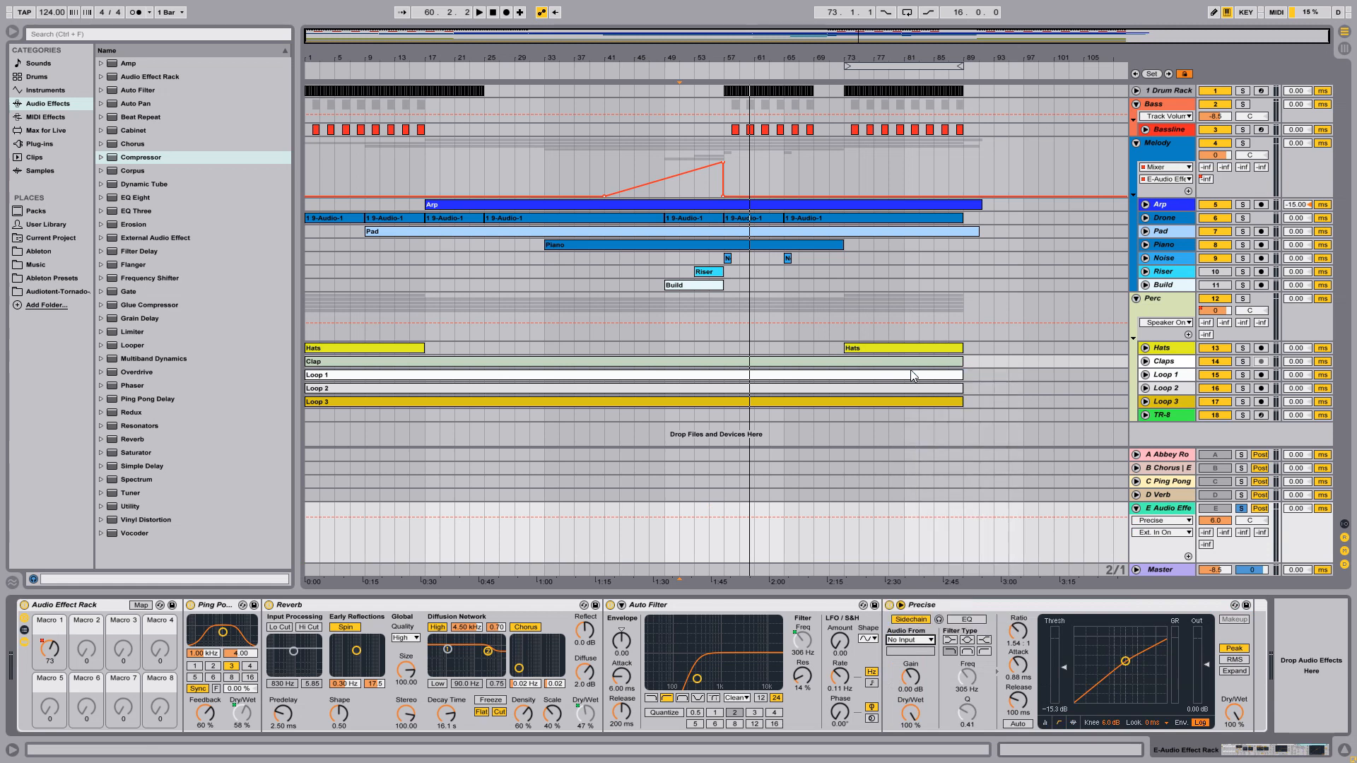
{"action": "left_click_drag", "start_coordinate": [1028, 666], "coordinate": [1022, 667]}
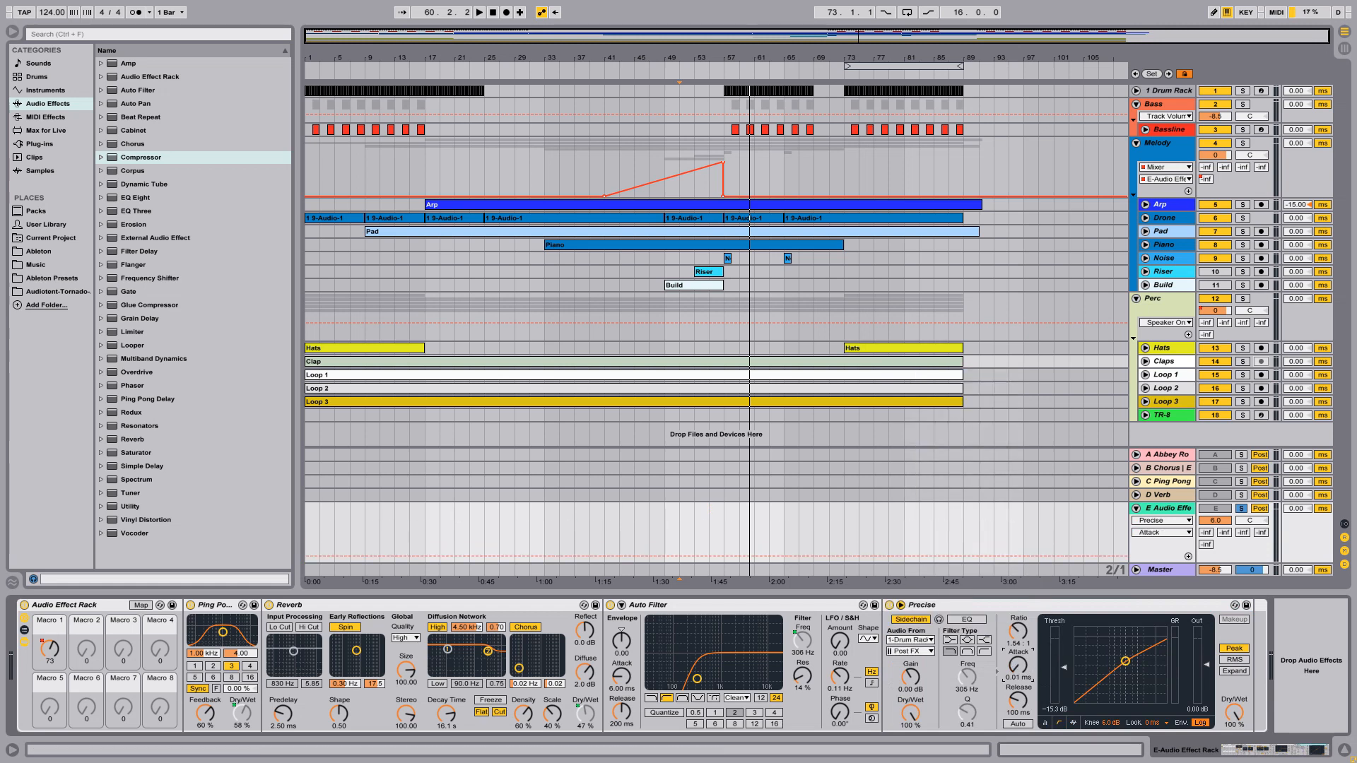
Enable the compressor's auto release and lower its threshold to -15.7 dB while playing from bar 55
{"action": "left_click", "coordinate": [710, 516]}
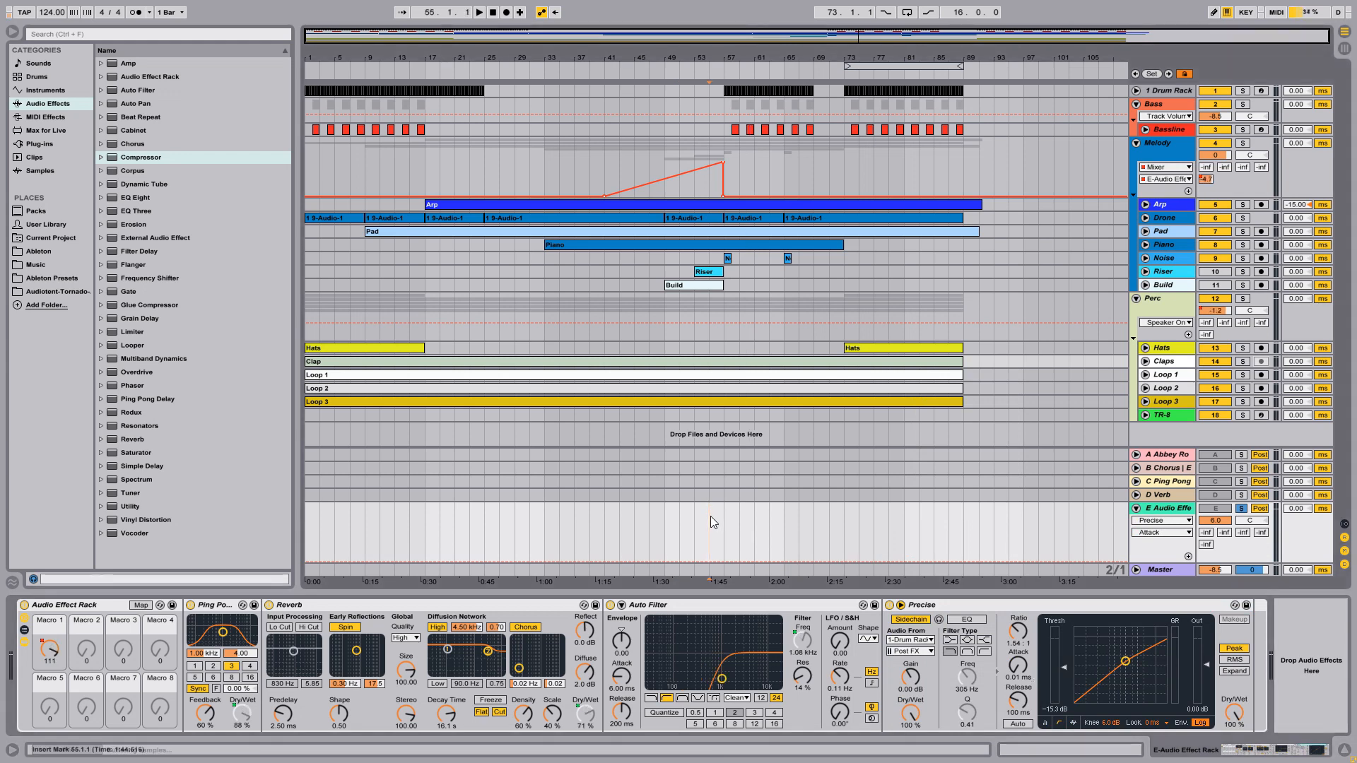
{"action": "left_click", "coordinate": [1026, 722]}
{"action": "key", "text": "space"}
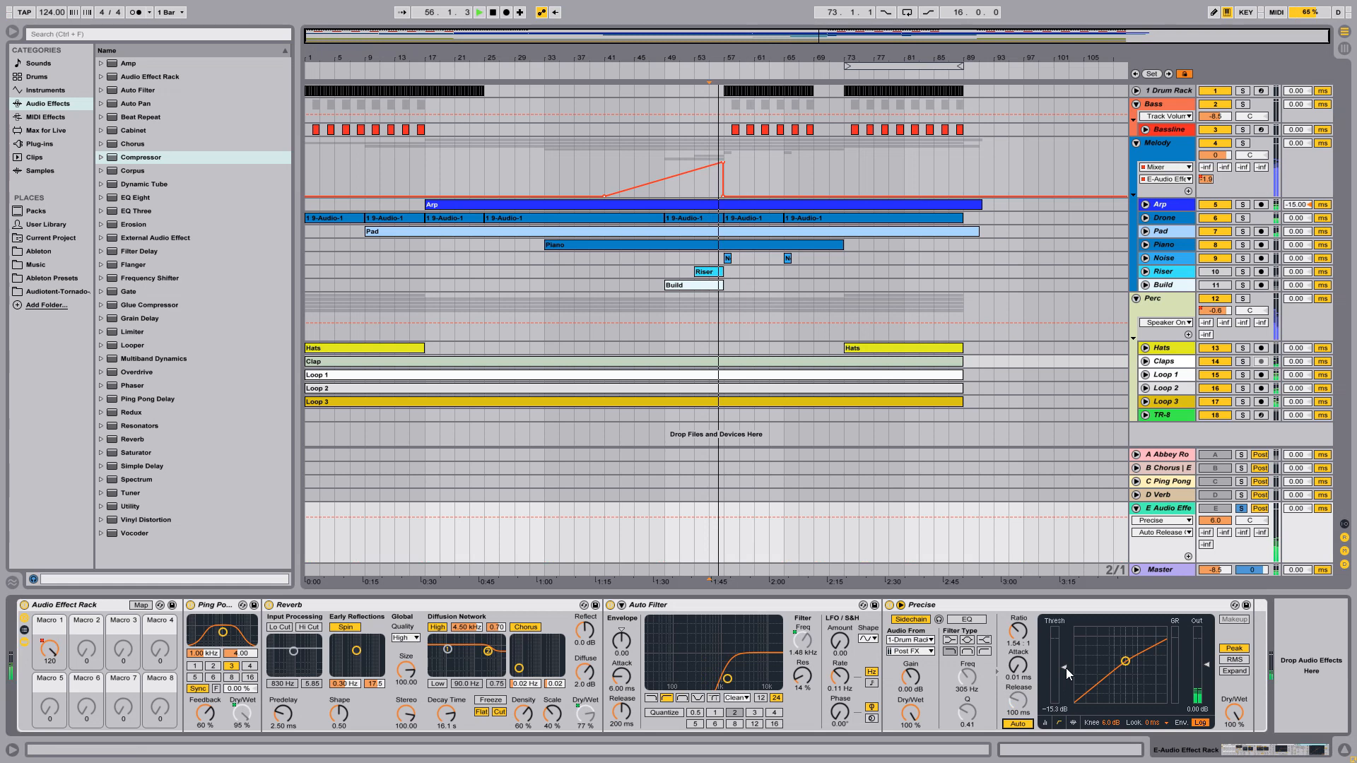
{"action": "left_click_drag", "start_coordinate": [1061, 667], "coordinate": [1061, 671]}
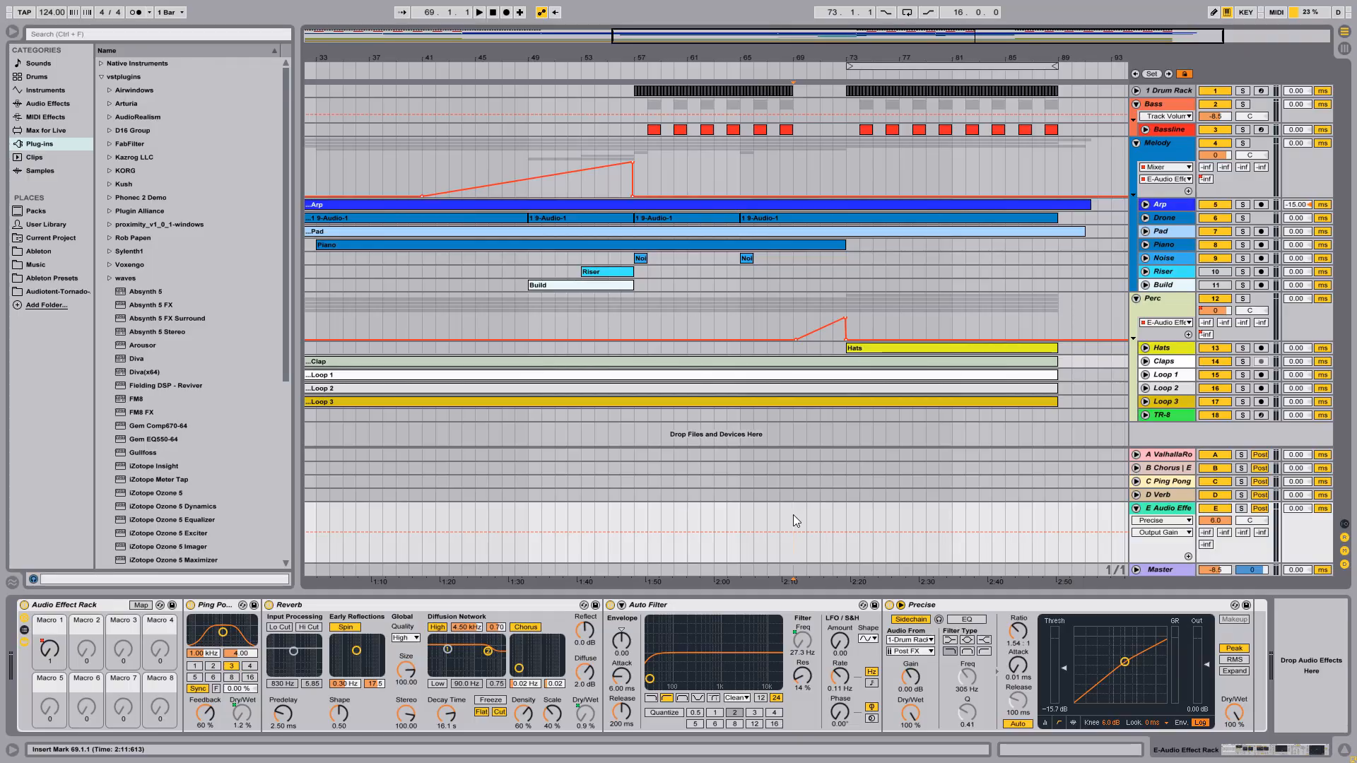
Audition the percussion build-up from bar 69 through the soloed return track E
{"action": "key", "text": "space"}
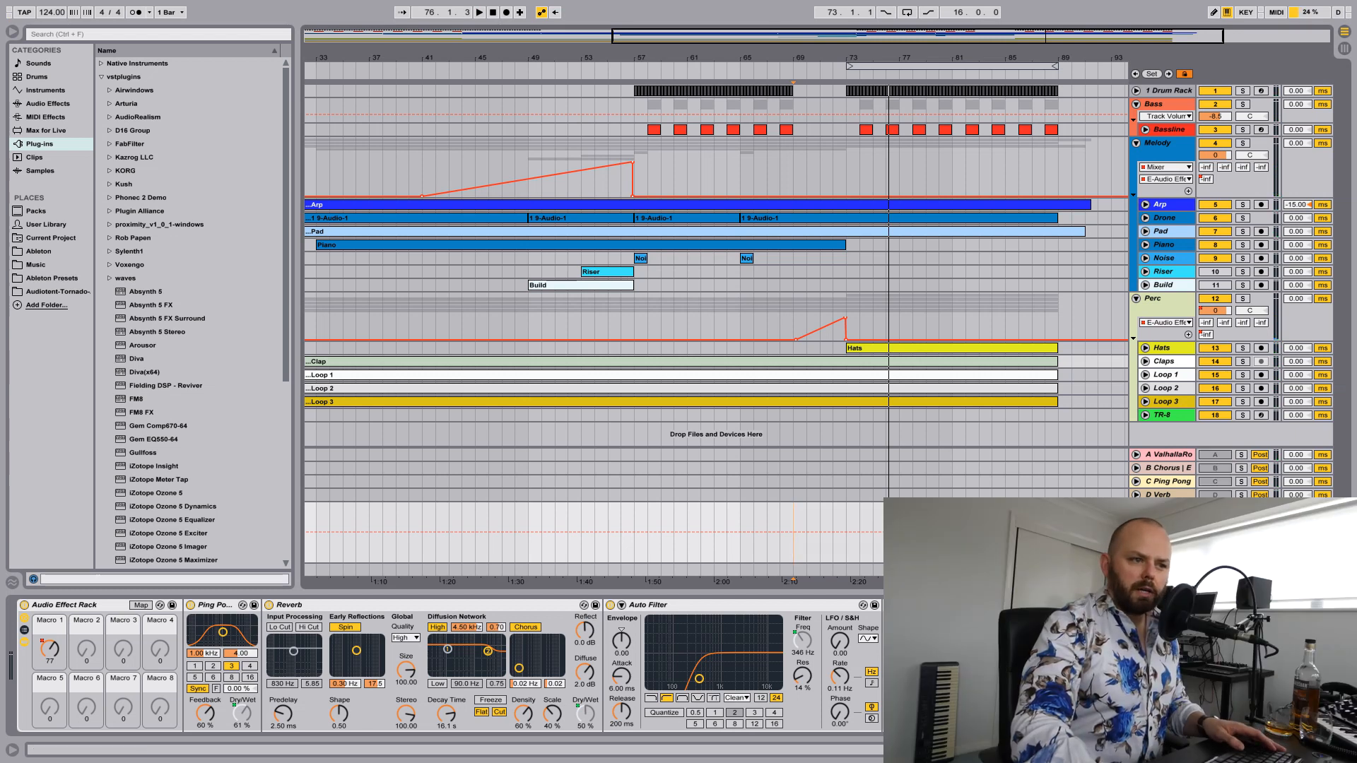
{"action": "key", "text": "space"}
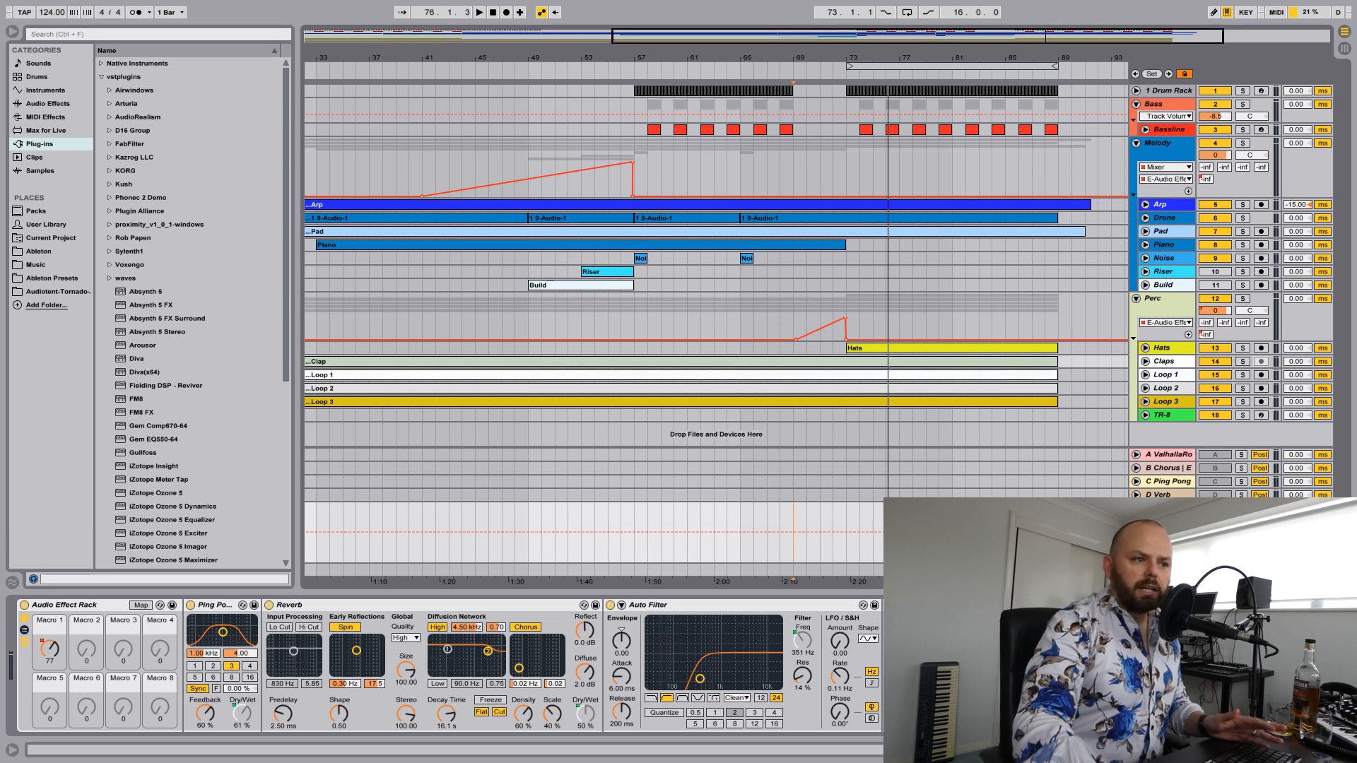
Rename the Audio Effect Rack to "Muchacho's Massive Builder" and save it as a preset
{"action": "left_click", "coordinate": [116, 602]}
{"action": "key", "text": "ctrl+r"}
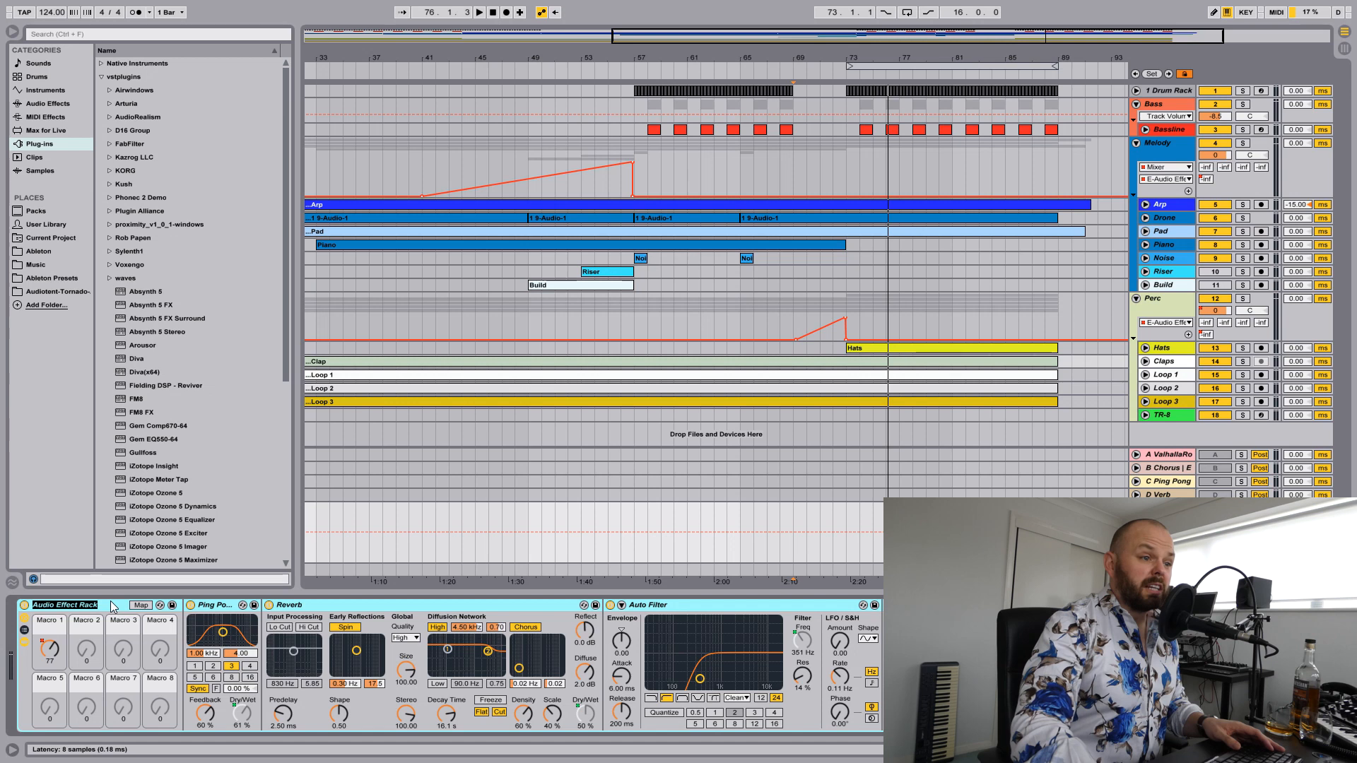
{"action": "type", "text": "Mucha"}
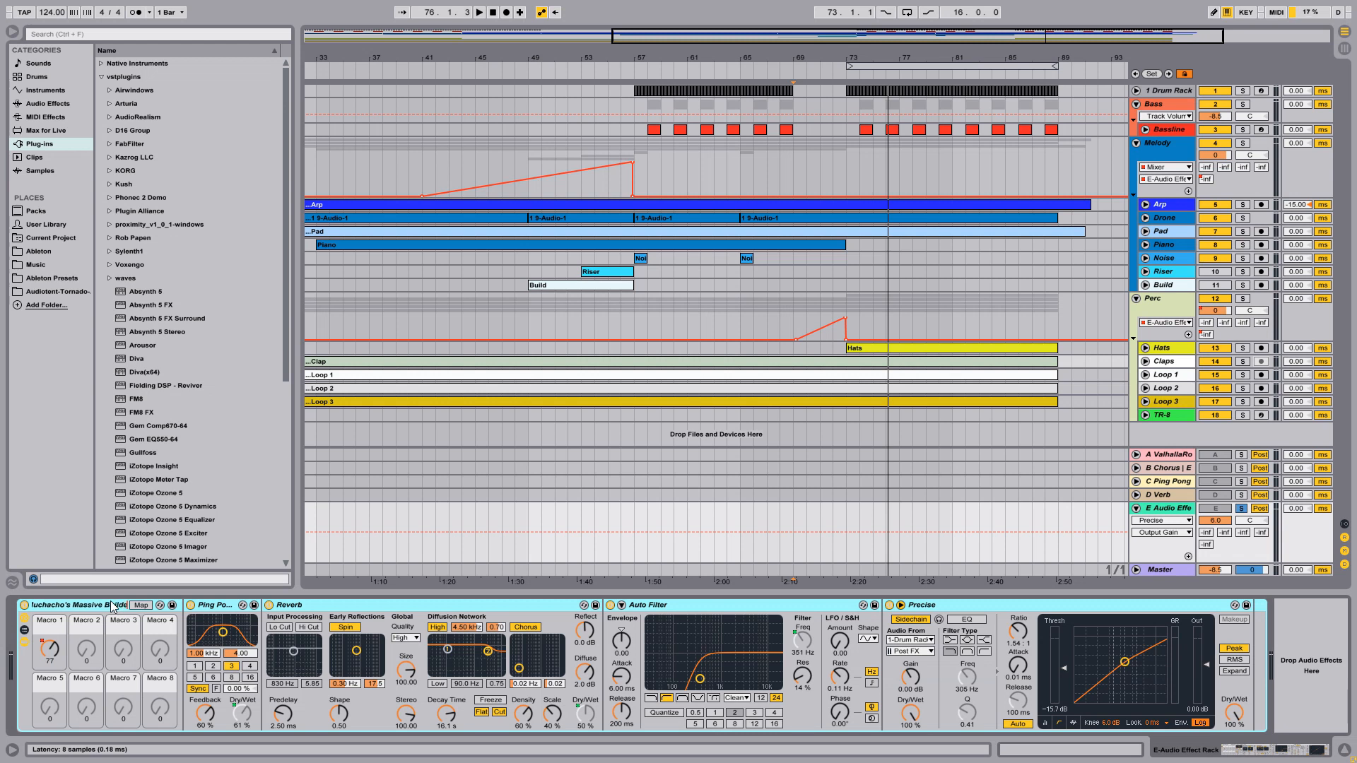
{"action": "type", "text": "cho's Massive Builder"}
{"action": "key", "text": "Return"}
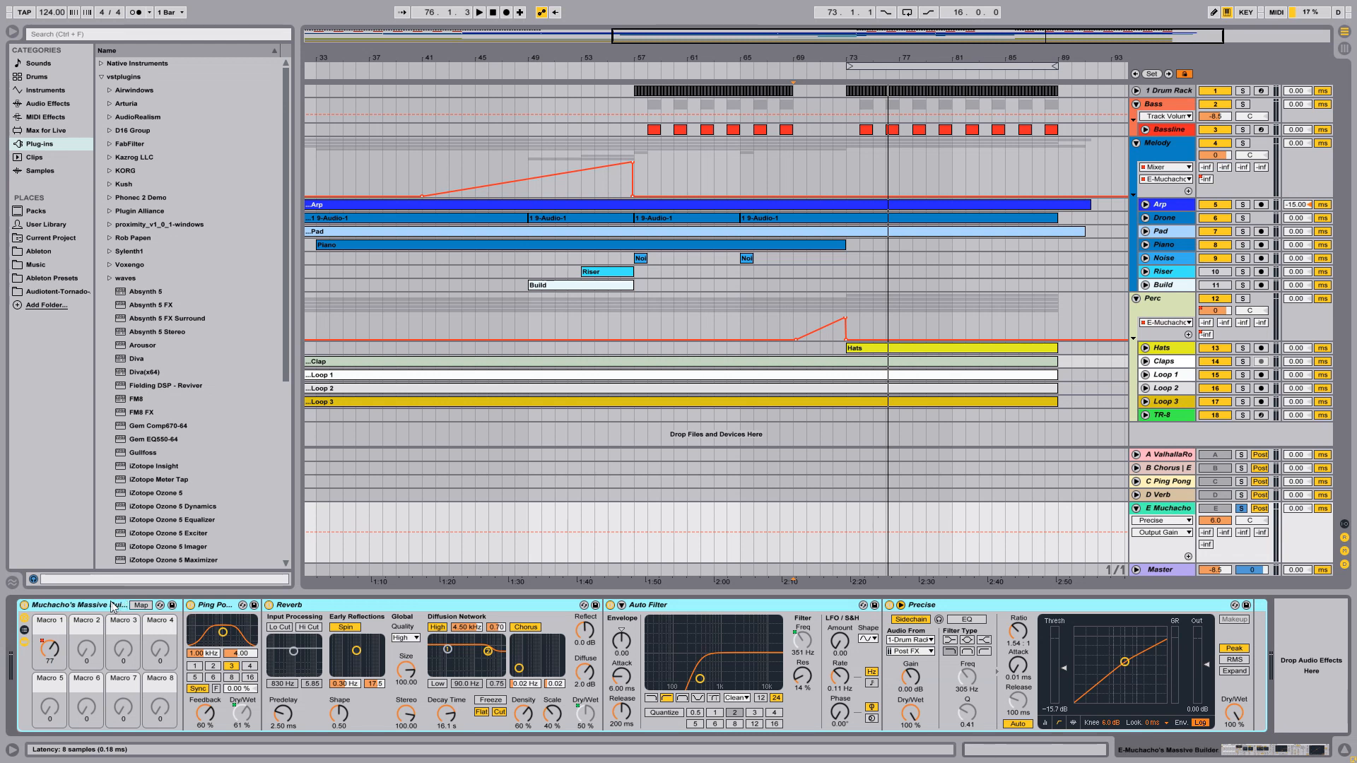
{"action": "left_click", "coordinate": [172, 606]}
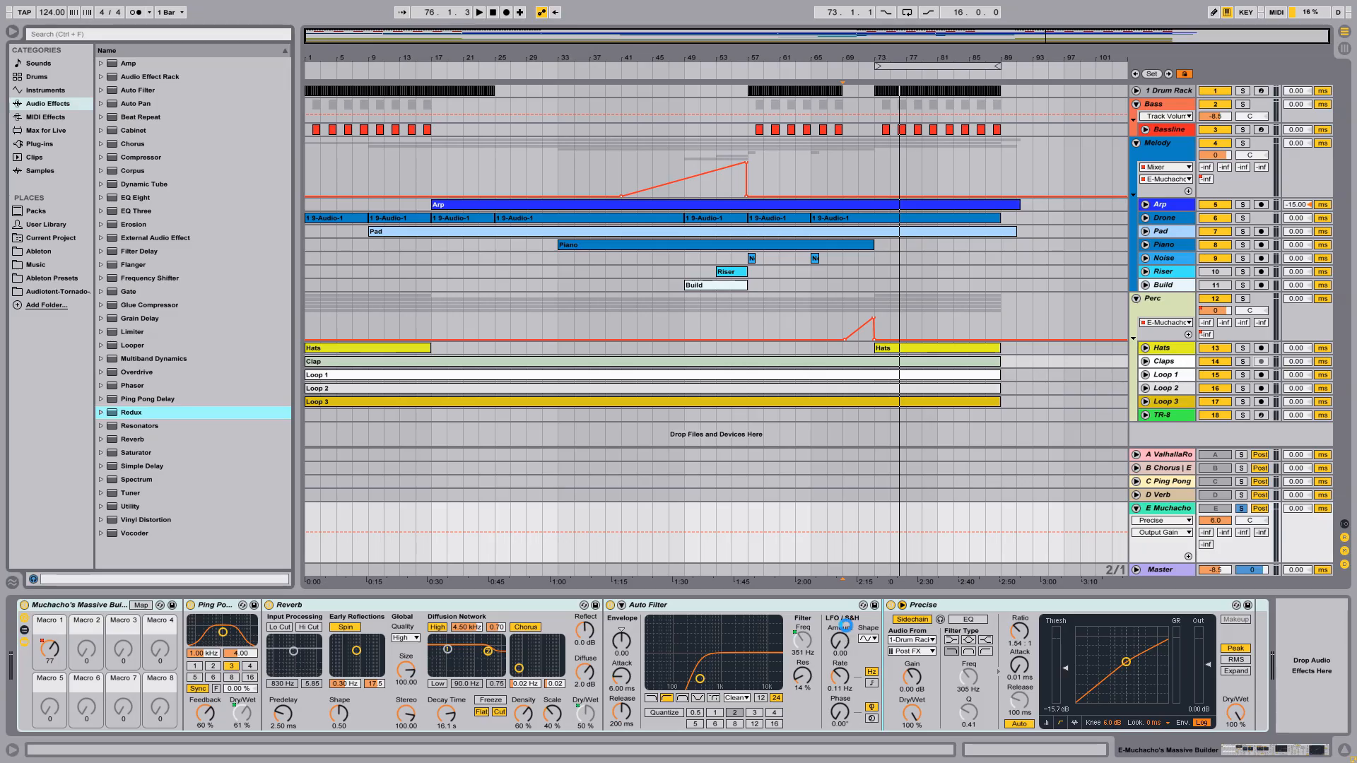
Add a Redux with Soft downsampling between the Auto Filter and compressor, and map its downsample amount to Macro 1 with a maximum of 7.38
{"action": "left_click_drag", "start_coordinate": [131, 412], "coordinate": [921, 671]}
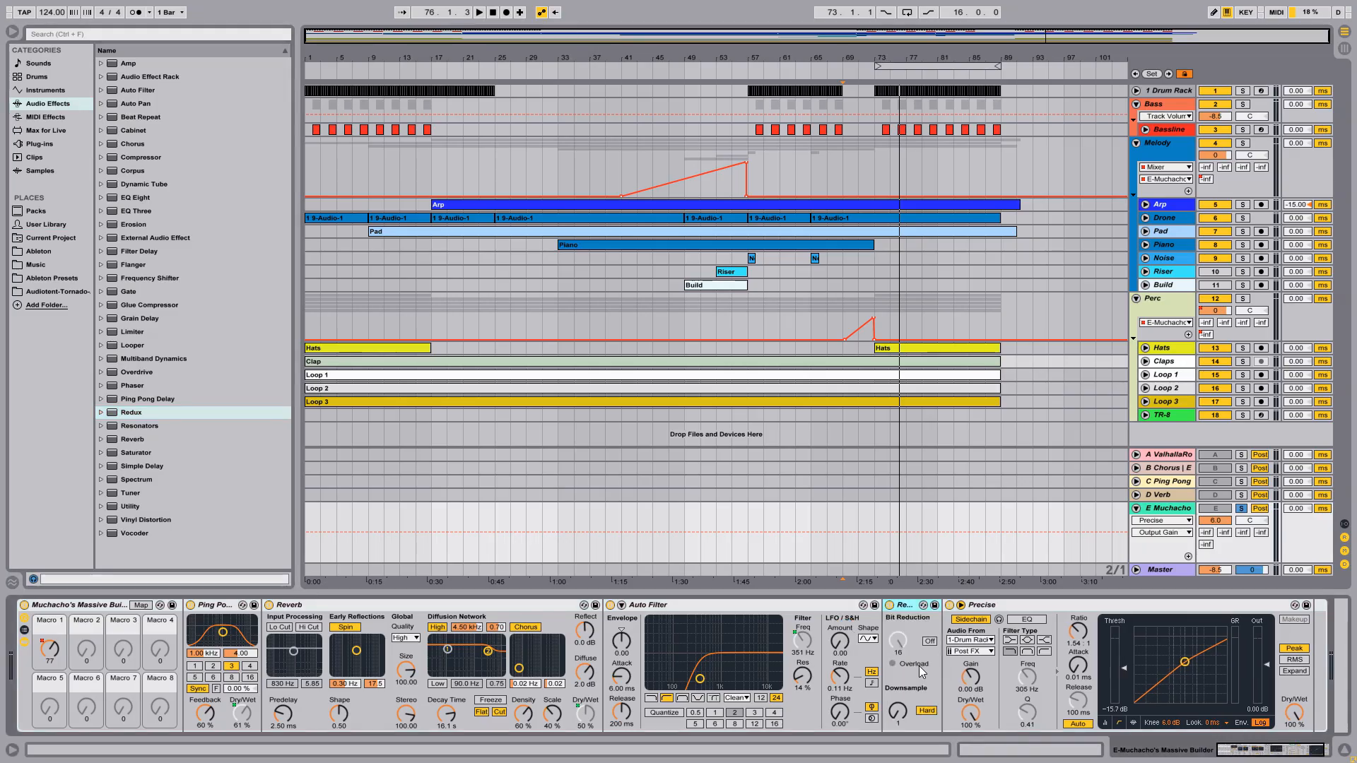
{"action": "left_click", "coordinate": [927, 710]}
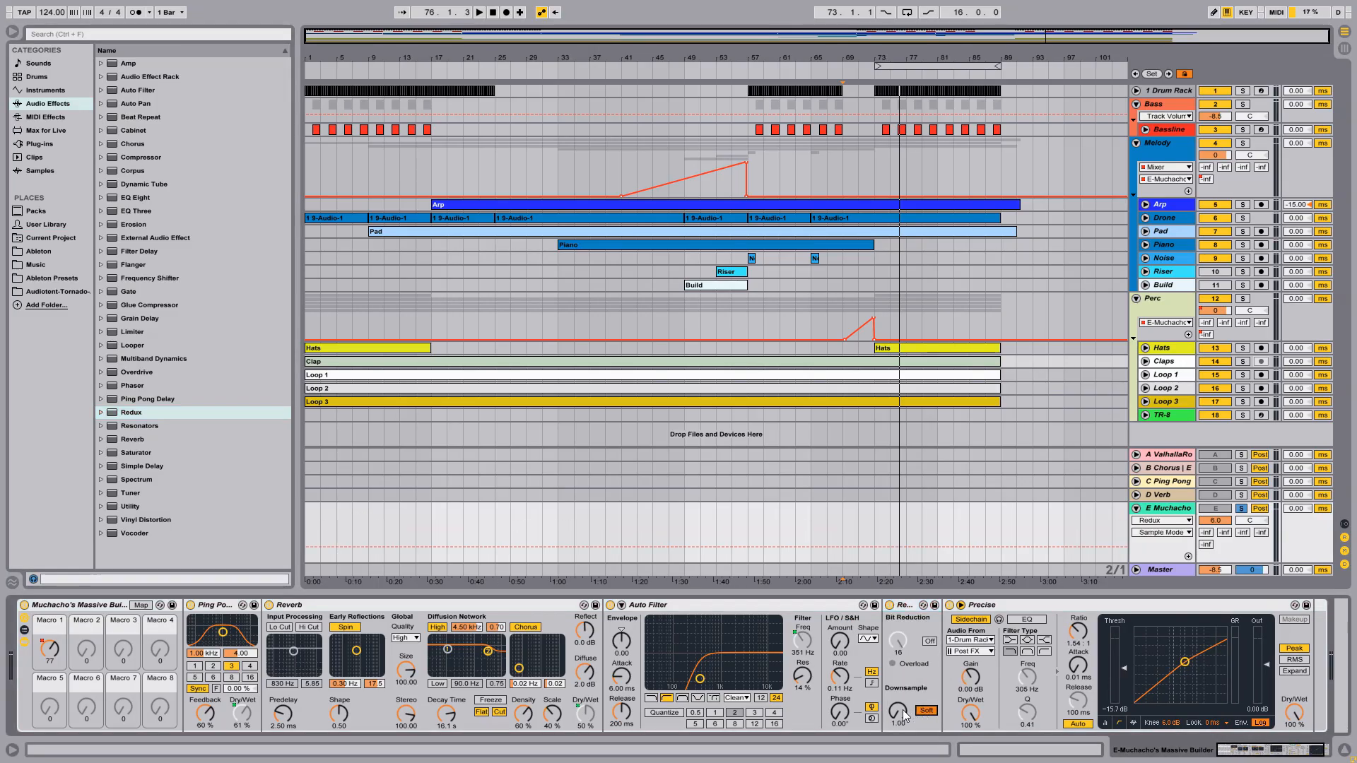
{"action": "left_click", "coordinate": [141, 605]}
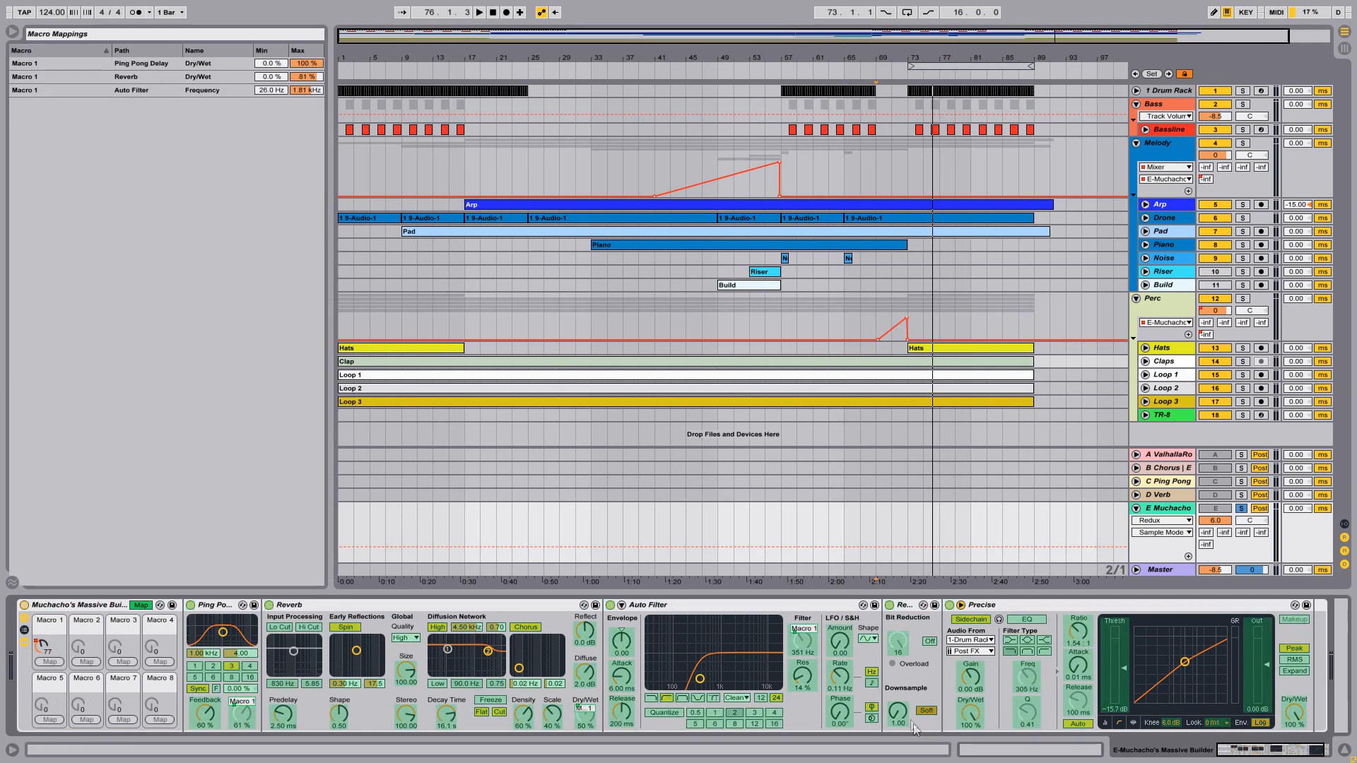
{"action": "left_click", "coordinate": [47, 662]}
{"action": "left_click_drag", "start_coordinate": [306, 104], "coordinate": [306, 113]}
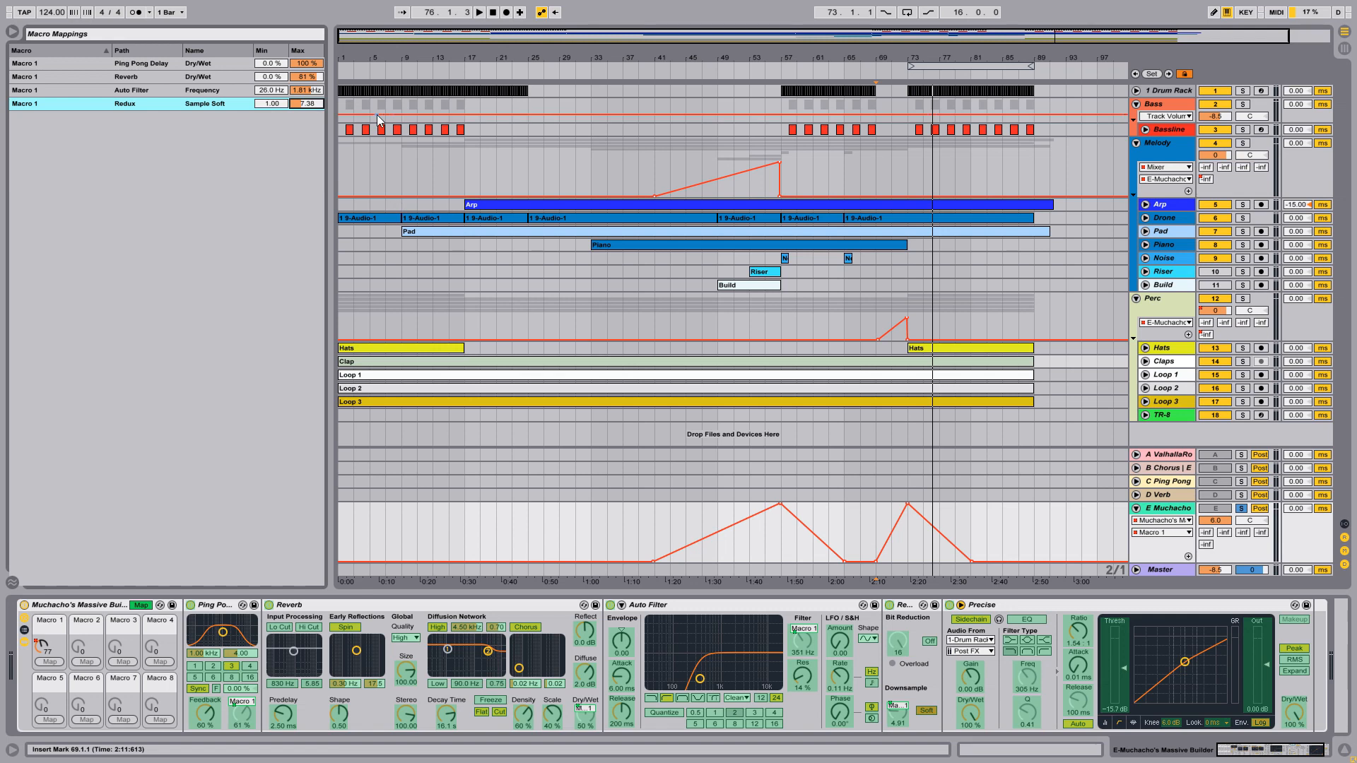
{"action": "left_click", "coordinate": [141, 606]}
While playing from bar 49, take return track E out of solo and raise the compressor's output gain to 3.88 dB
{"action": "left_click", "coordinate": [681, 510]}
{"action": "key", "text": "space"}
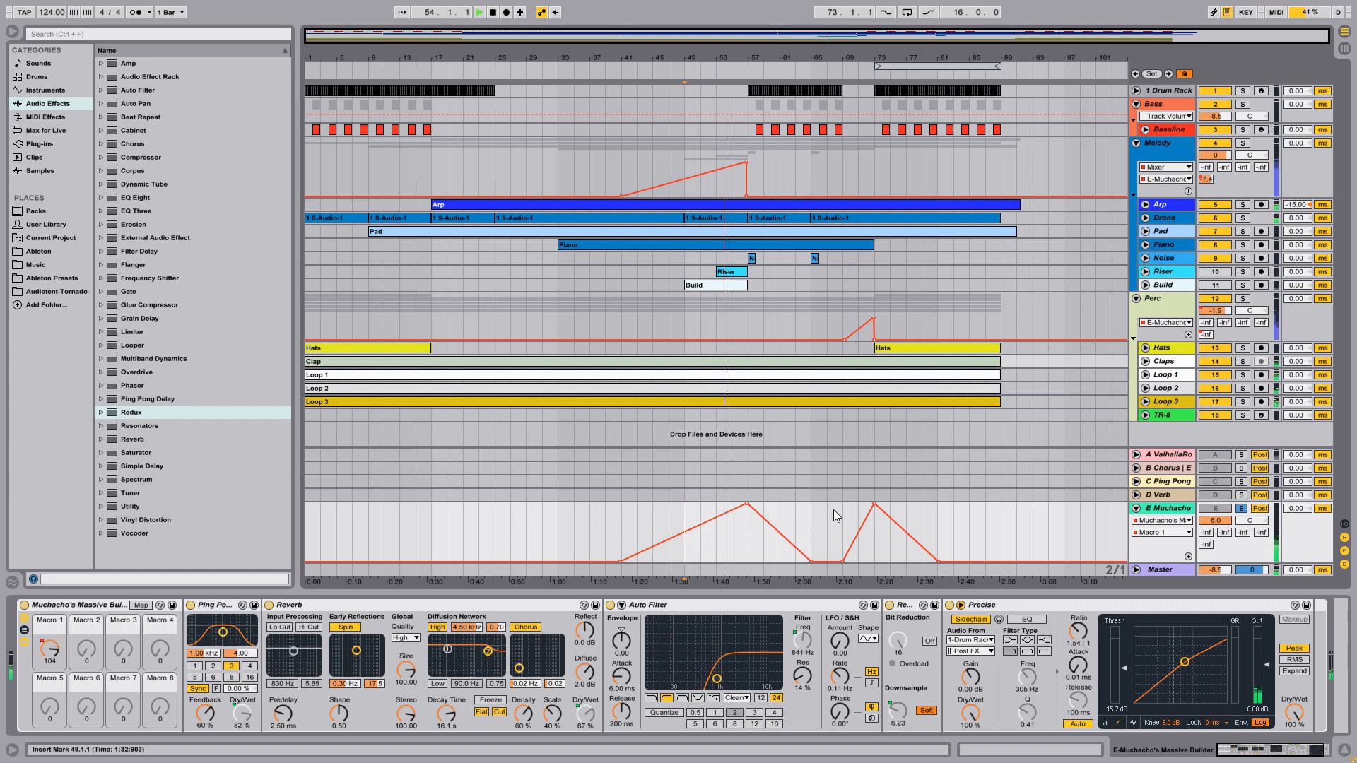
{"action": "left_click", "coordinate": [1242, 509]}
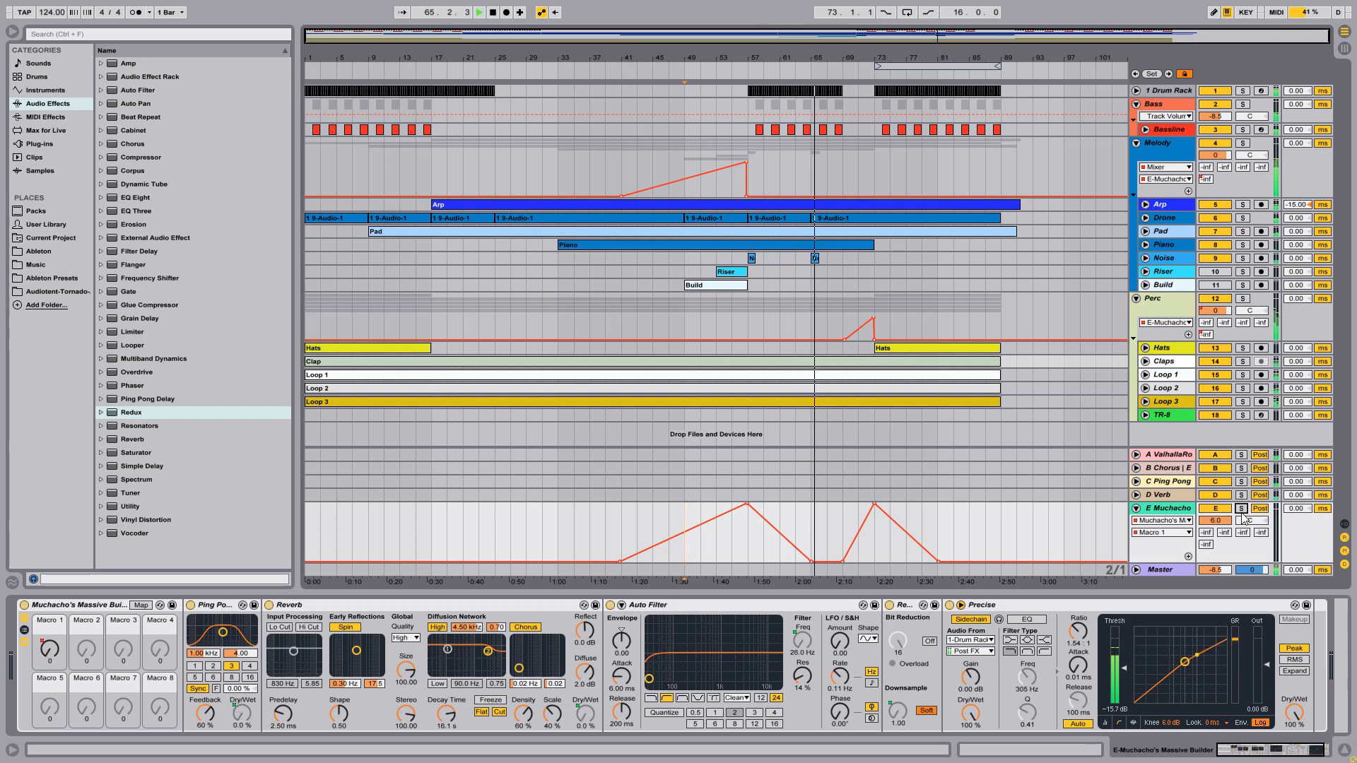
{"action": "left_click_drag", "start_coordinate": [1257, 708], "coordinate": [1257, 681]}
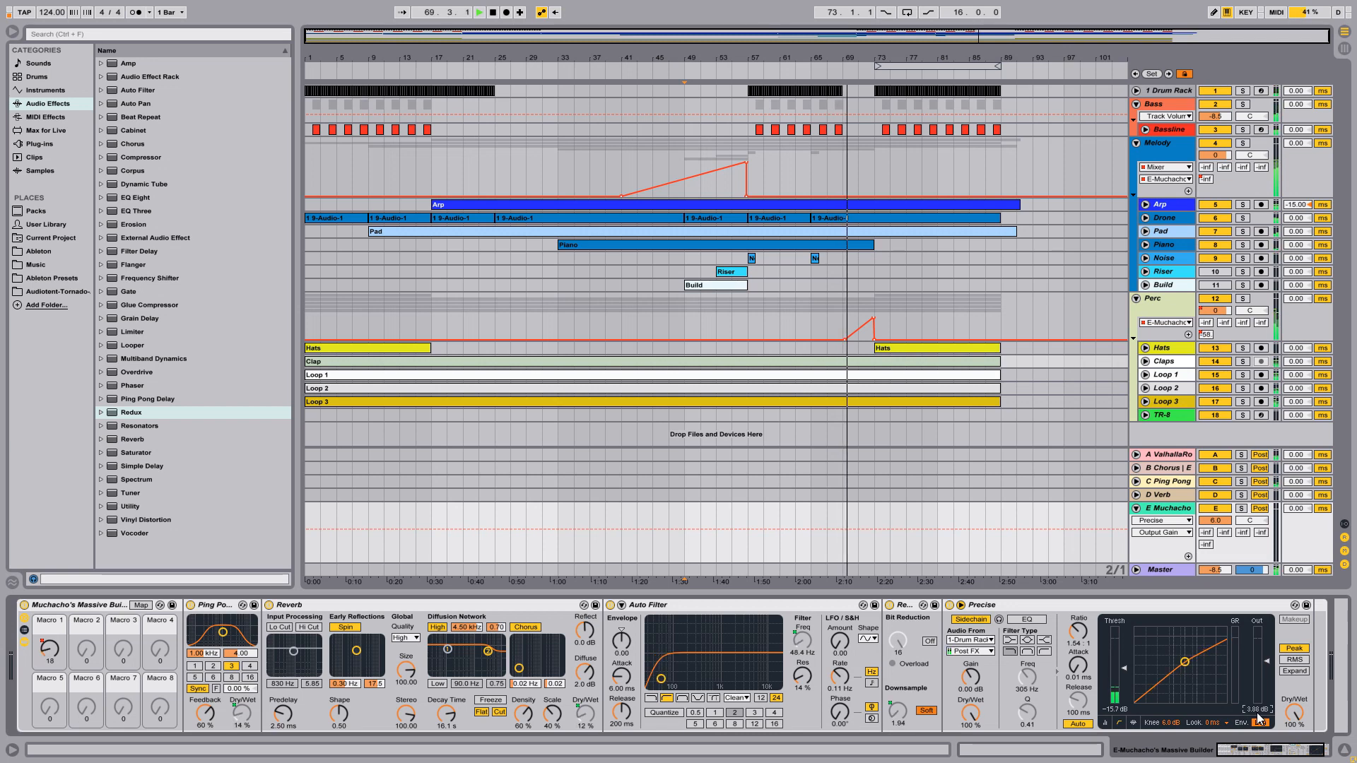